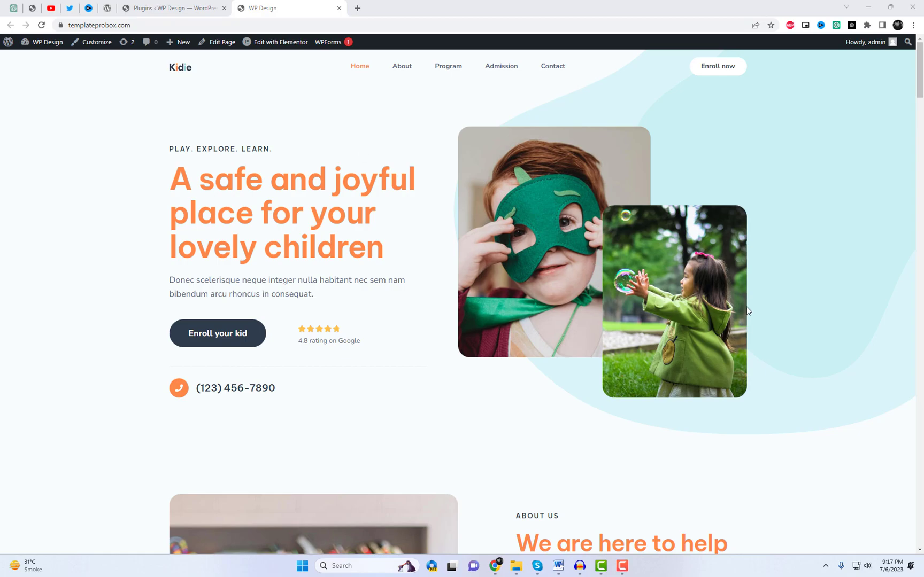
Step: Browse the live site's About, Program and Contact pages
scroll(747, 308, "up", 3)
left_click(401, 68)
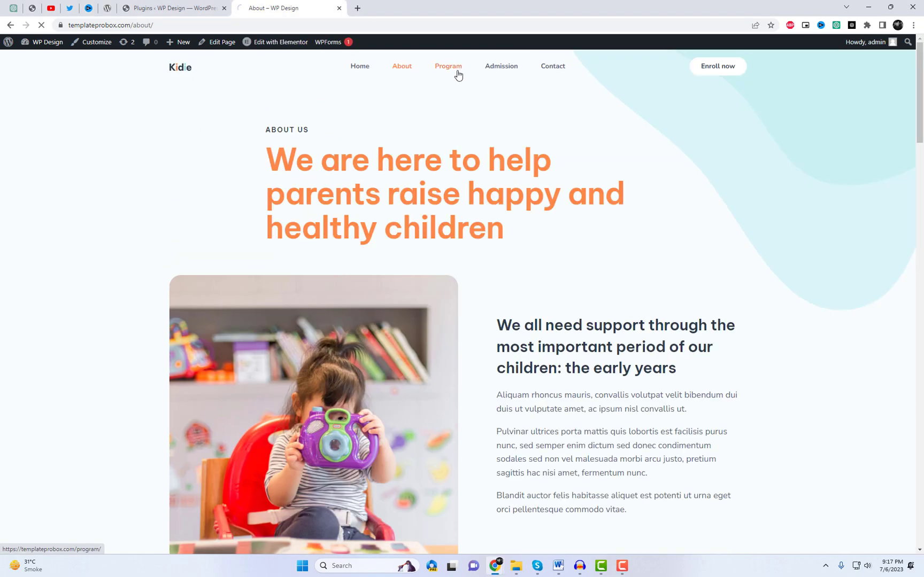
left_click(458, 75)
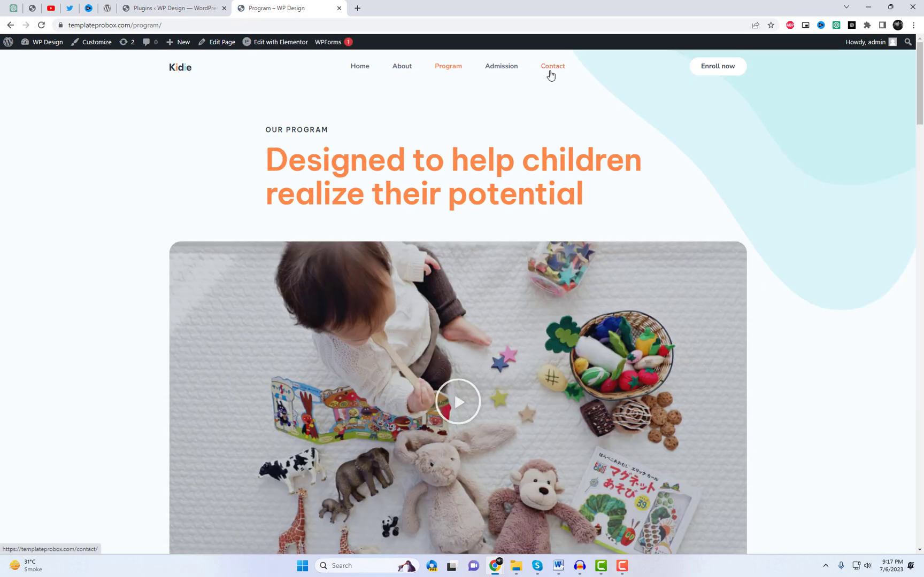
left_click(551, 74)
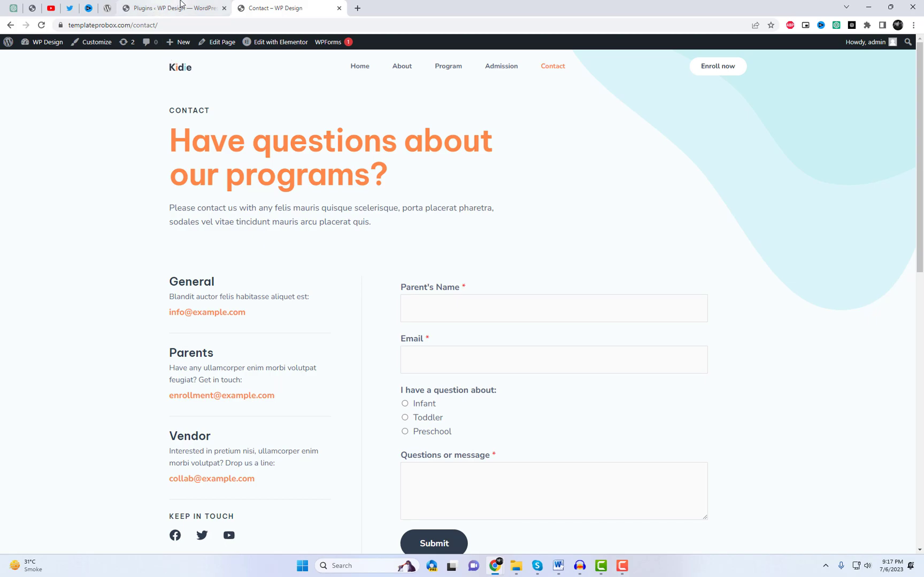
Step: Search the plugin directory for 'Xpro Elementor Addons'
left_click(213, 4)
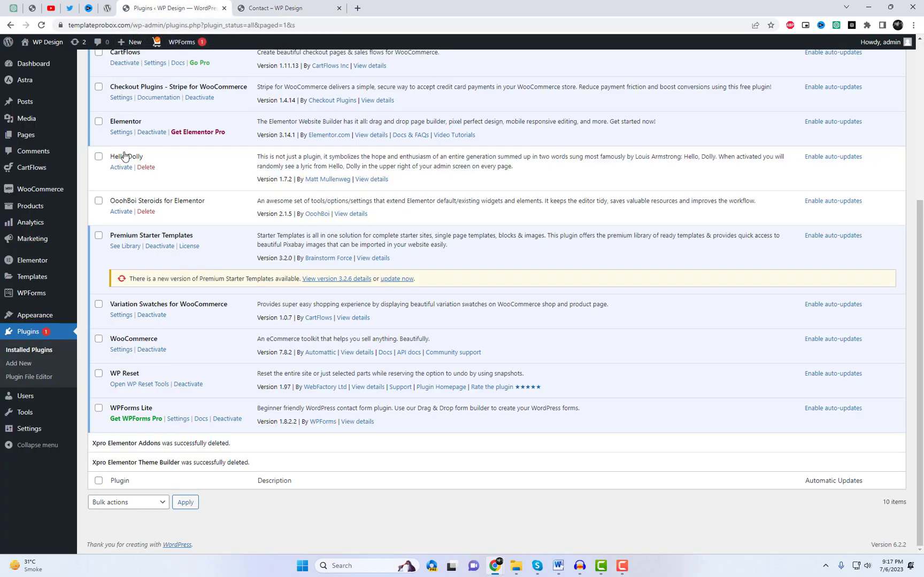
mouse_move(53, 315)
left_click(105, 317)
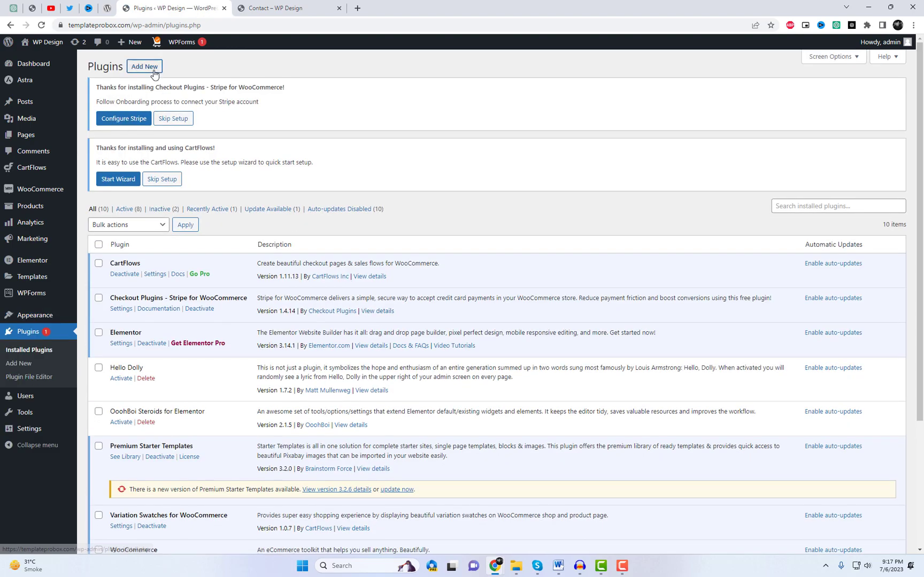
left_click(155, 69)
left_click(791, 96)
type("Xpro Elementor Addons")
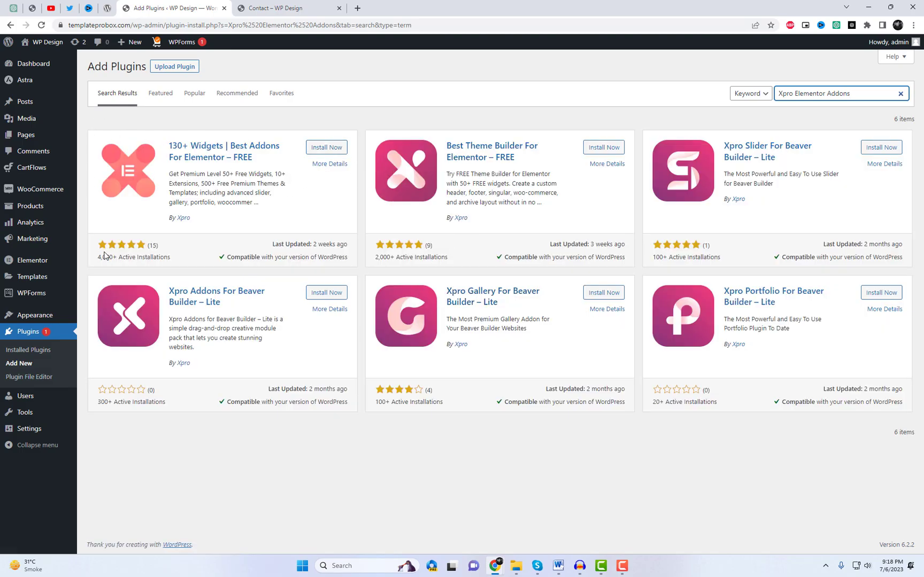
Step: Install and activate Xpro Elementor Addons and Xpro Elementor Theme Builder
left_click(327, 150)
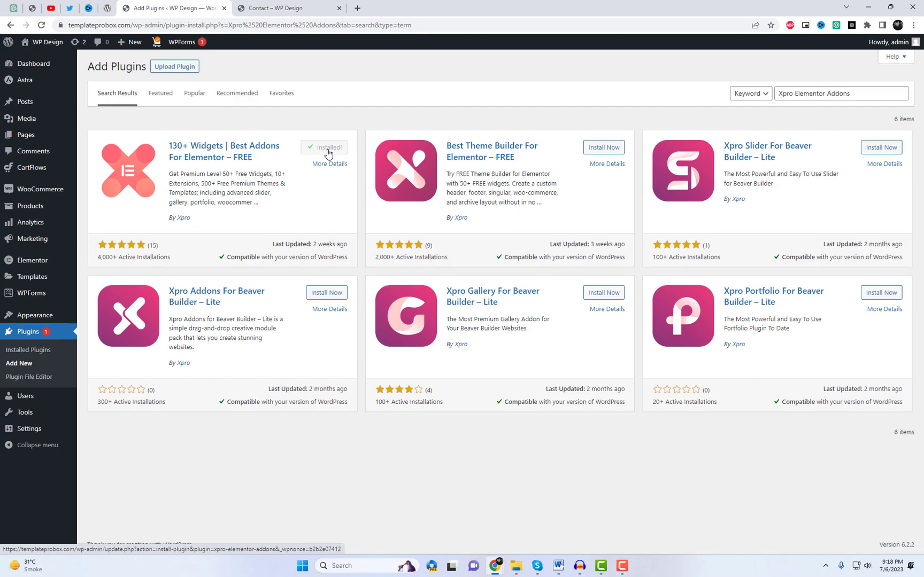
left_click(620, 150)
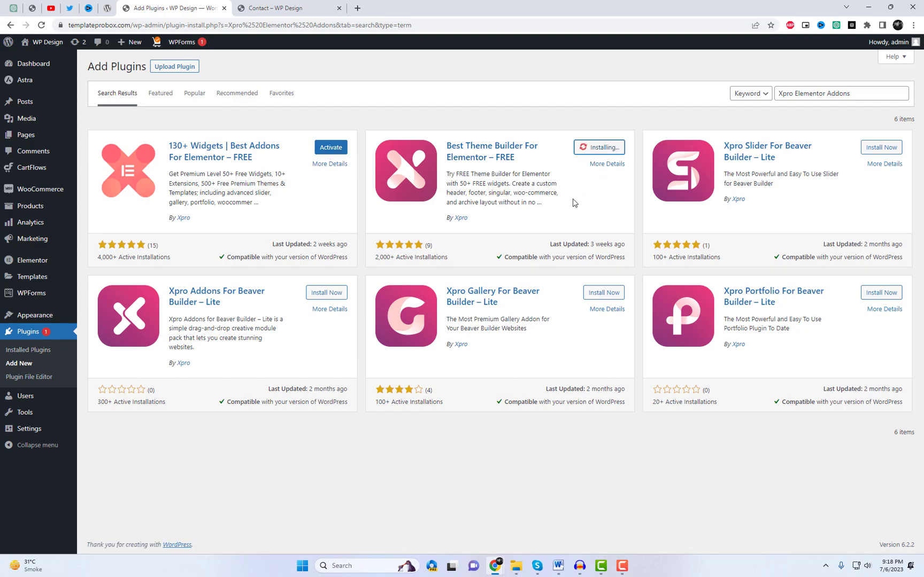
left_click(319, 149)
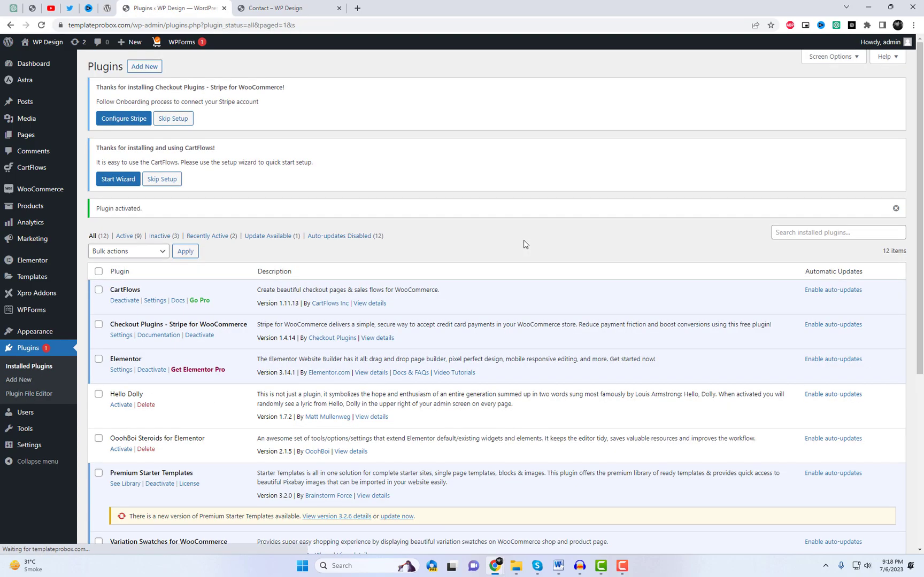
scroll(341, 385, "down", 5)
triple_click(166, 451)
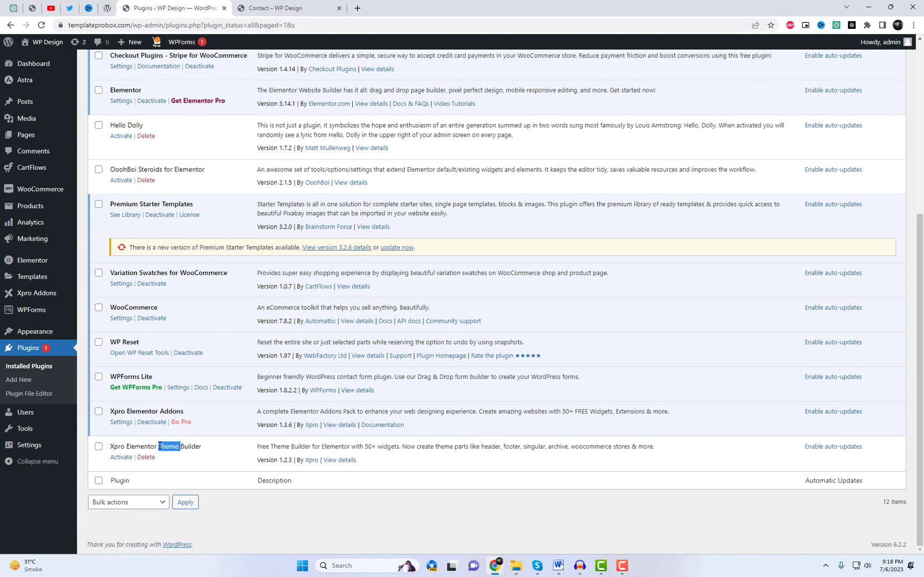
left_click(121, 458)
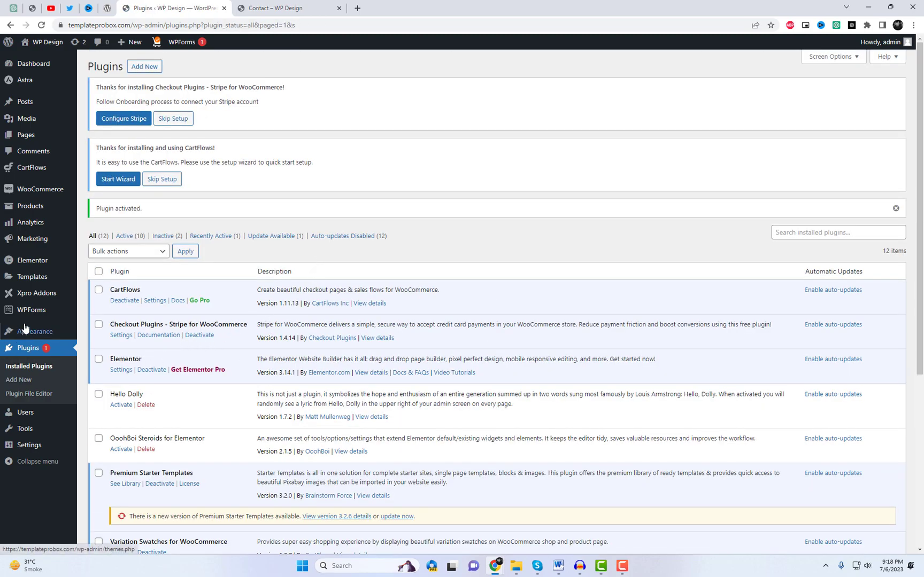
mouse_move(45, 295)
left_click(106, 350)
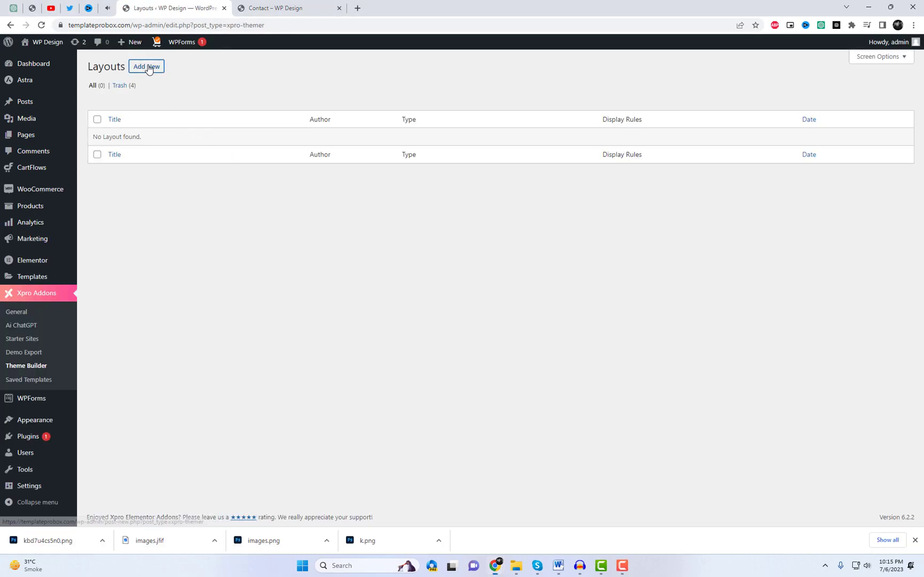
Step: Create a new Header-type layout and keep it non-sticky
left_click(148, 69)
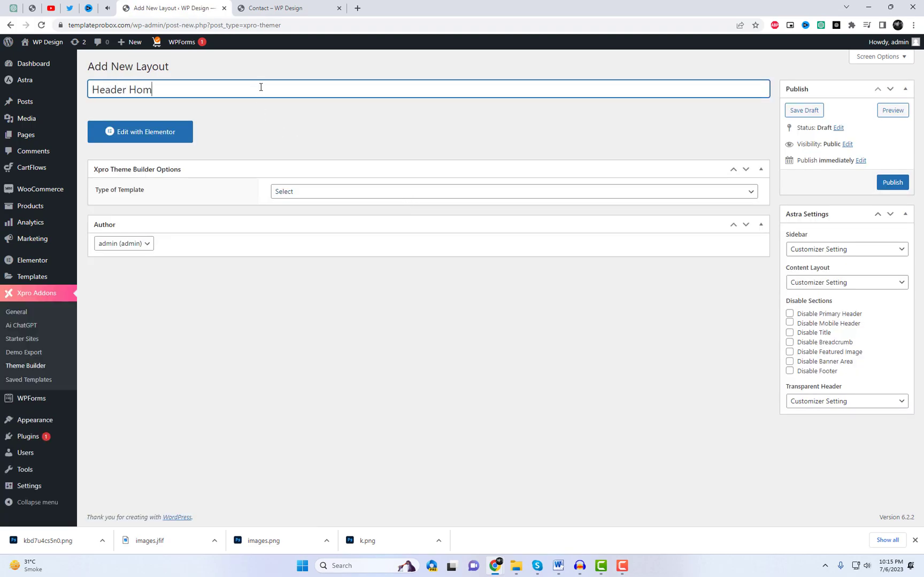
left_click(362, 192)
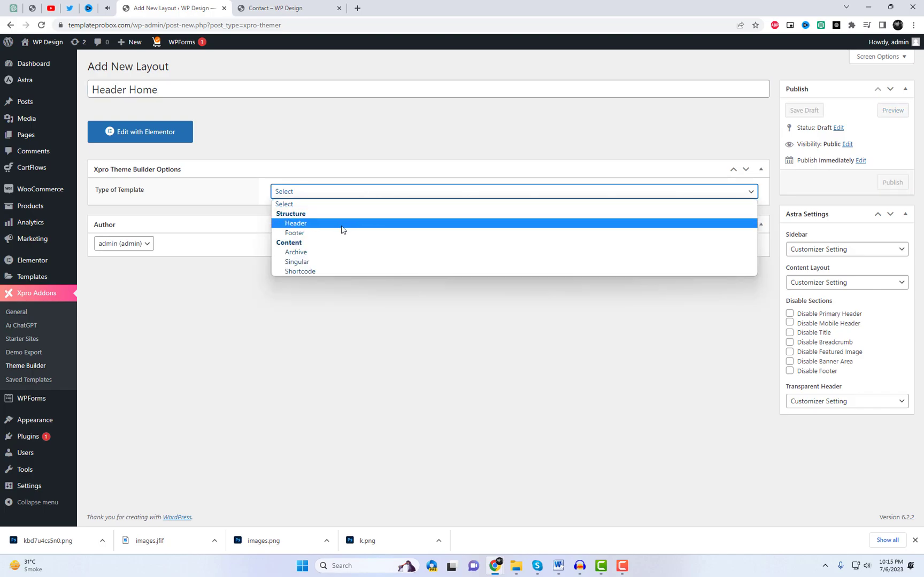
left_click(343, 227)
left_click(311, 221)
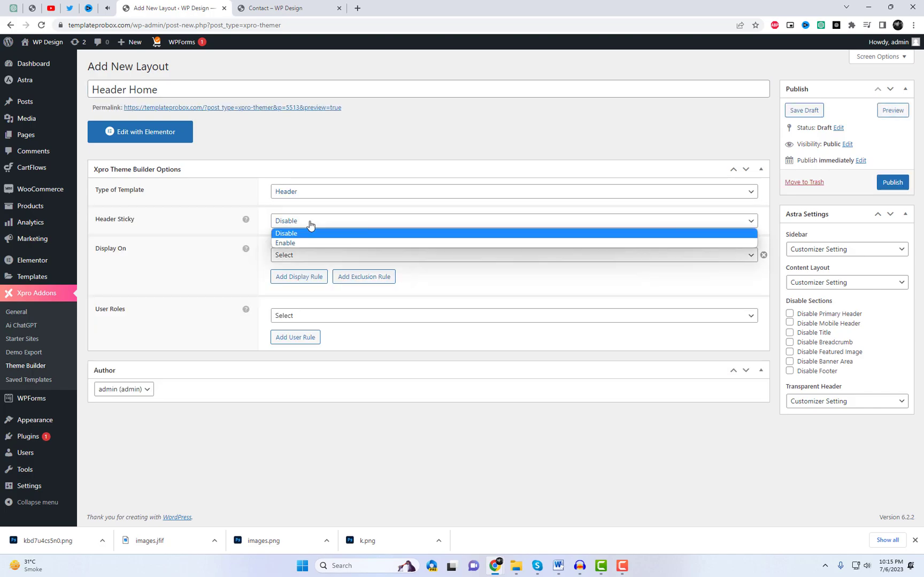
left_click(310, 221)
Step: Show the header only on the Home page, publish it, and open it in Elementor
left_click(315, 260)
scroll(383, 363, "down", 5)
left_click(344, 459)
left_click(285, 261)
scroll(320, 417, "down", 5)
left_click(311, 450)
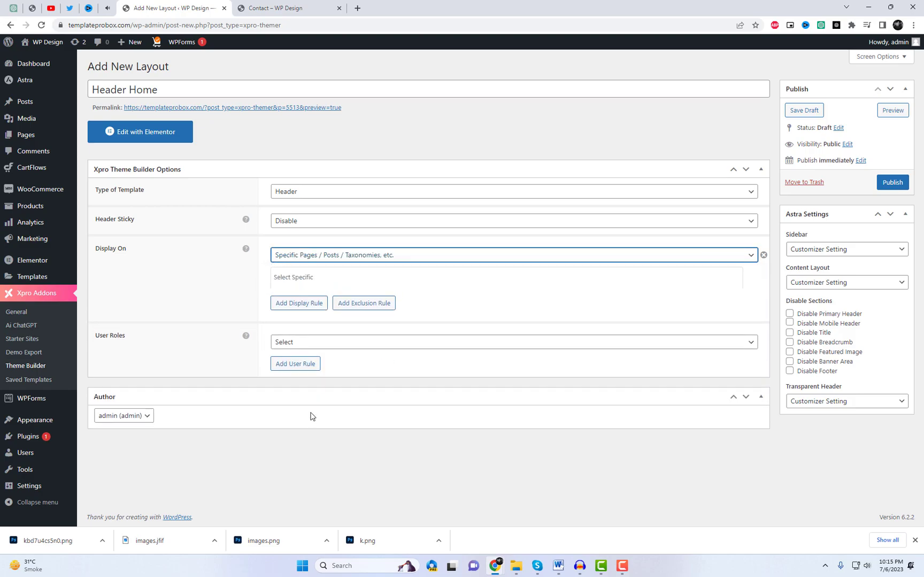
left_click(302, 279)
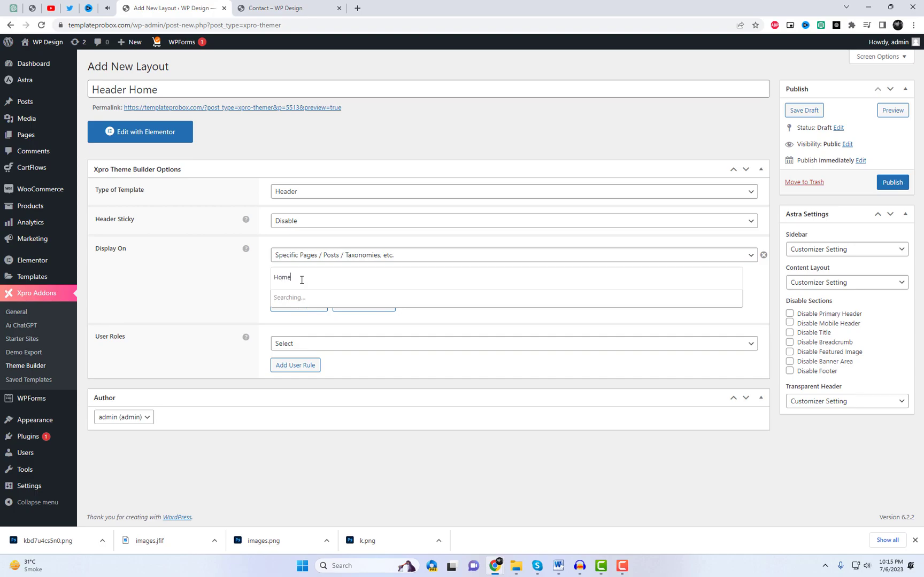
left_click(311, 316)
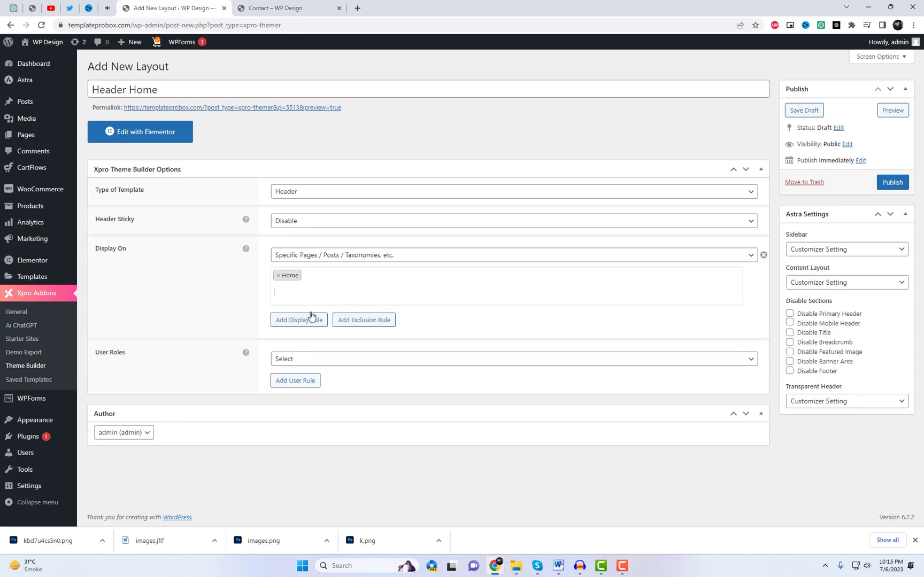
left_click(894, 183)
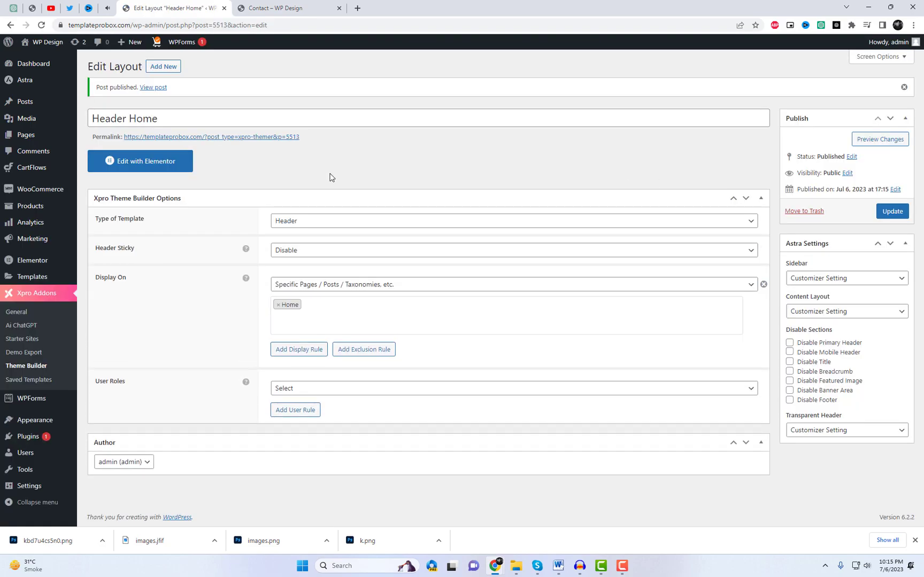
left_click(156, 170)
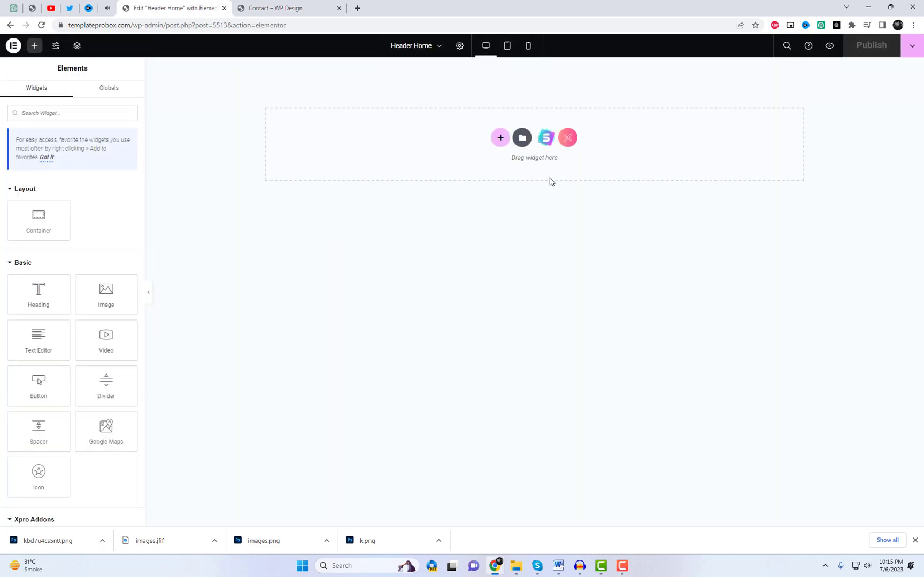
Step: Insert the second 'header' block from the Xpro template library's Blocks
left_click(566, 140)
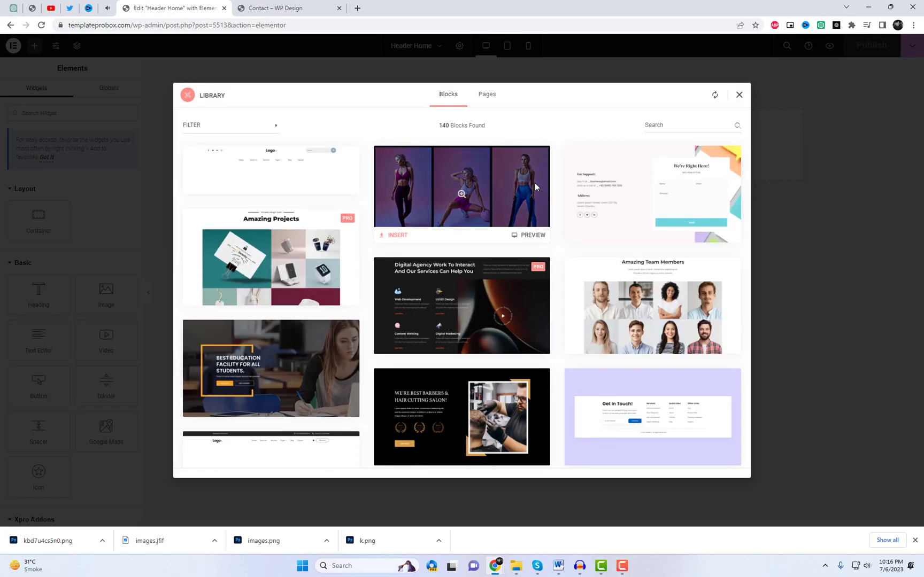
left_click(672, 125)
type("header")
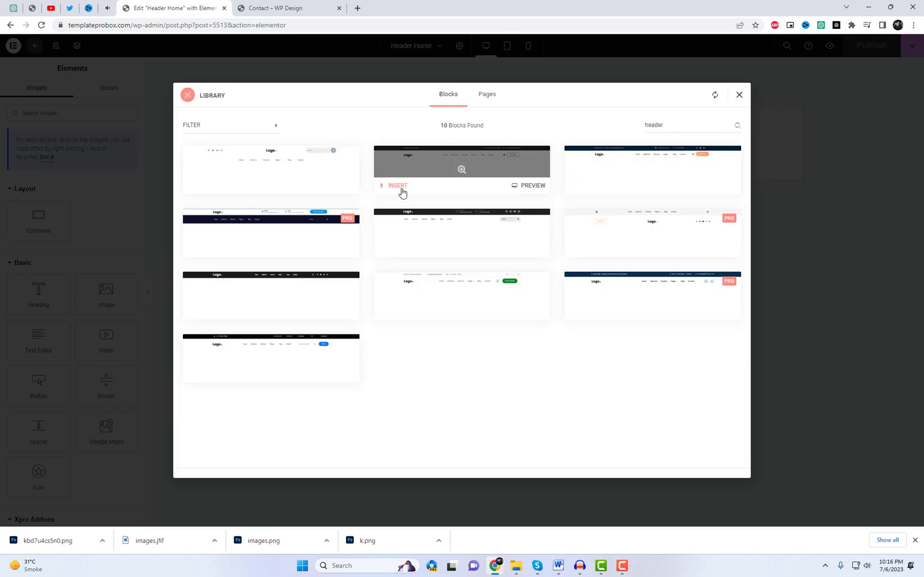
left_click(398, 186)
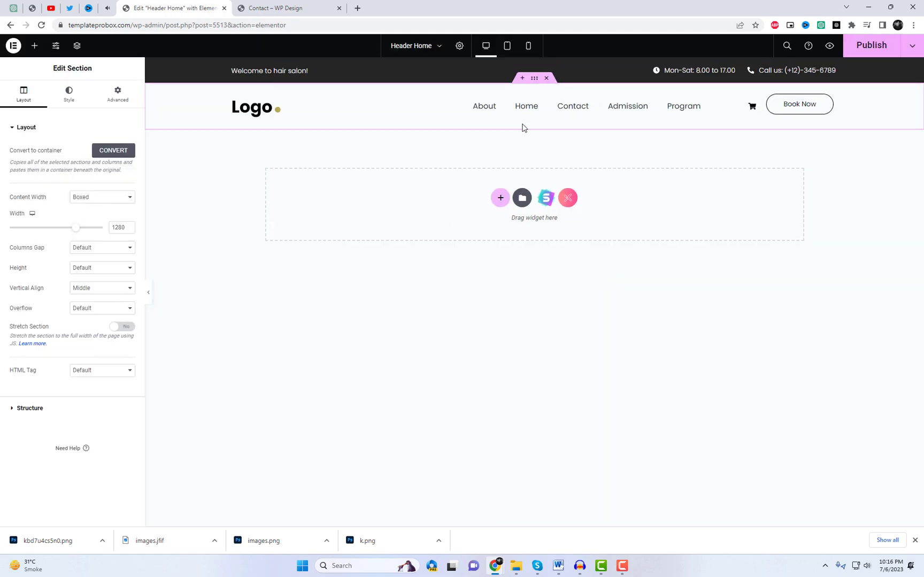
Step: Change the heading to 'Welcome to our website.' and show the Primary menu
left_click(269, 70)
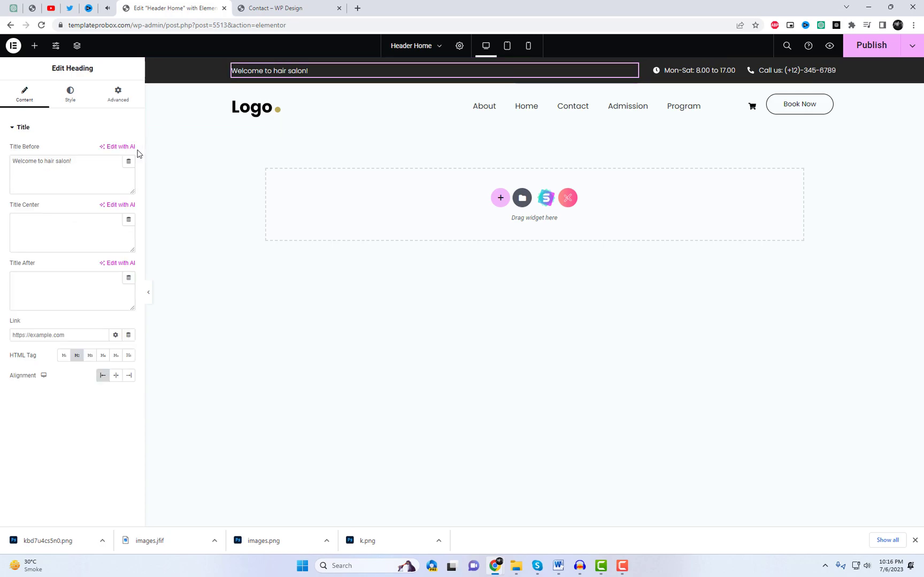
key("BackSpace")
type("our website.")
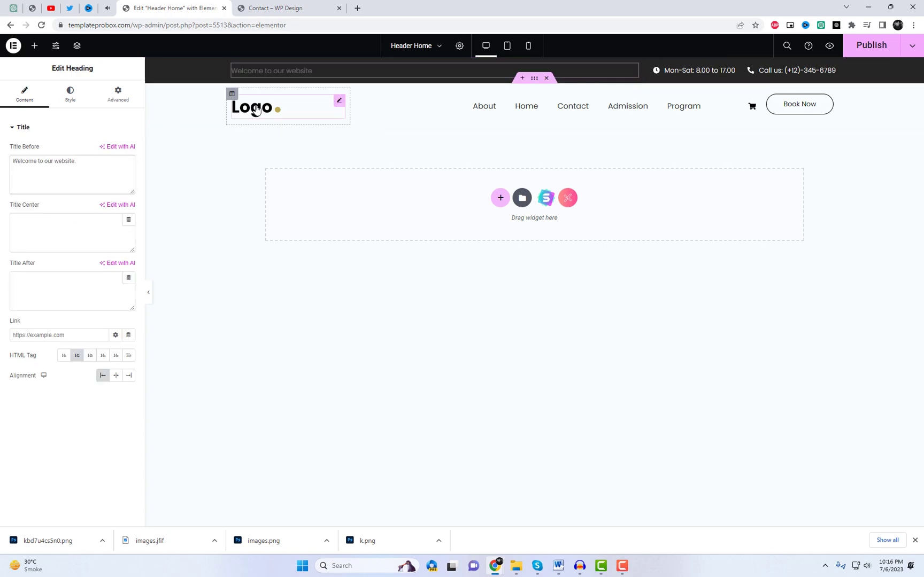
left_click(507, 110)
left_click(107, 150)
left_click(104, 182)
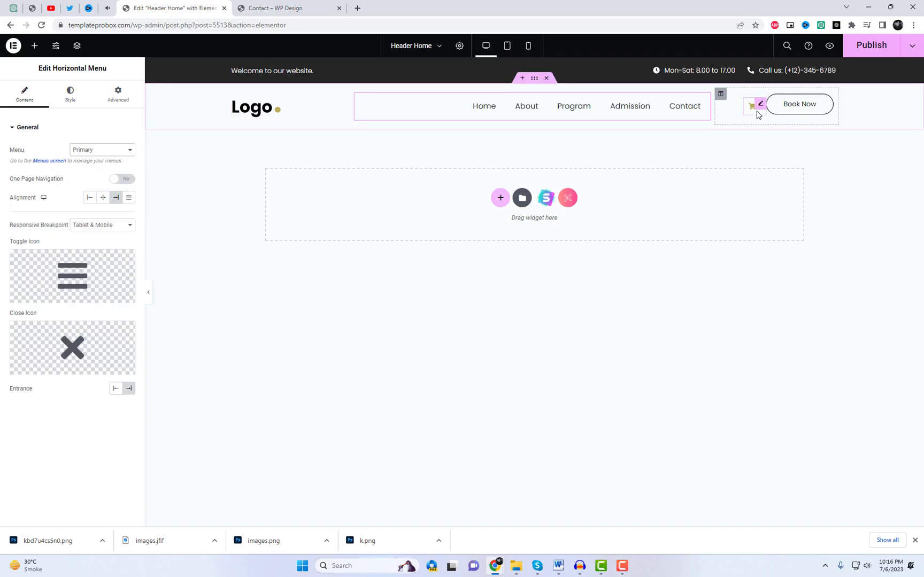
Step: Delete the cart widget and relabel the Book Now button 'Enroll now'
right_click(751, 117)
left_click(782, 305)
left_click(799, 109)
triple_click(71, 153)
type("Enroll now")
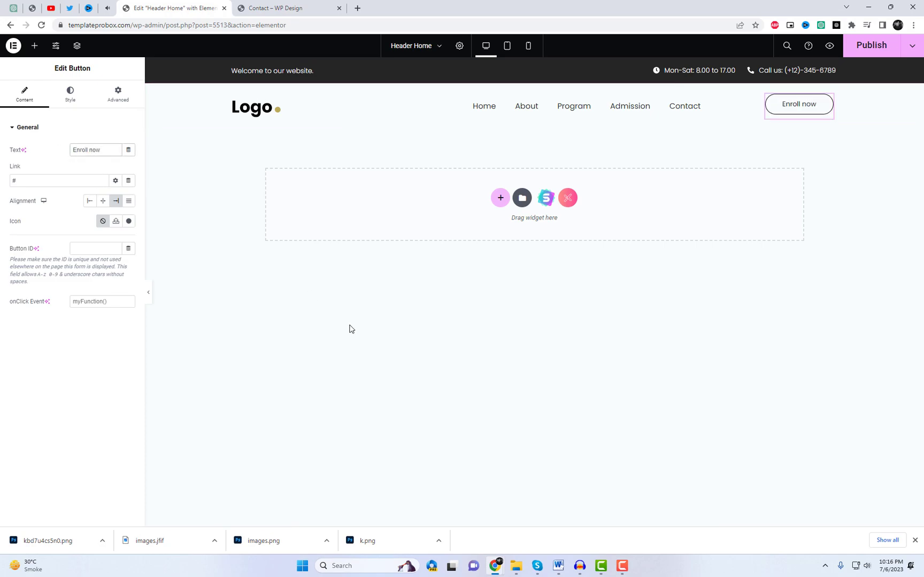
Step: Replace the site logo with the Be a Santa Sick Kids image and narrow it
left_click(257, 107)
left_click(70, 201)
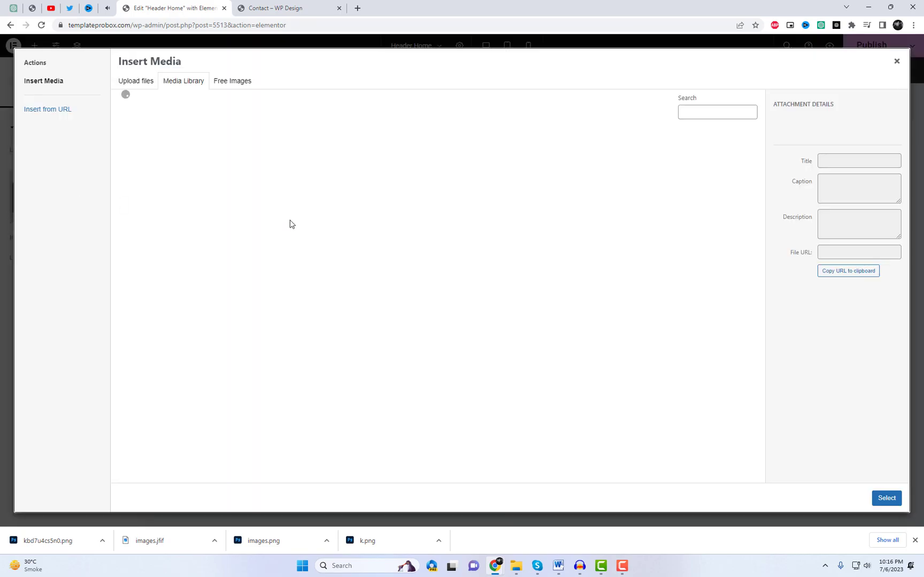
left_click(438, 171)
left_click(886, 498)
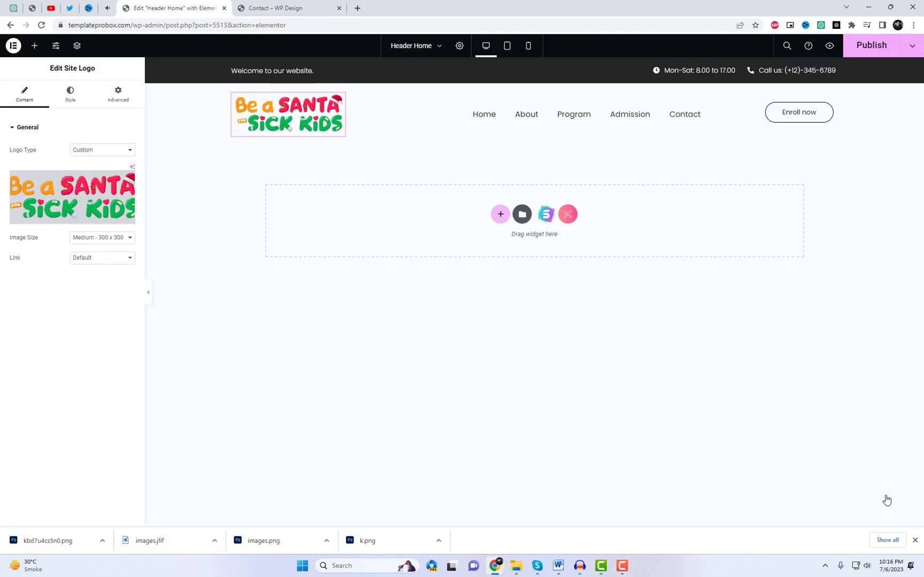
left_click_drag(347, 130, 328, 129)
left_click(187, 118)
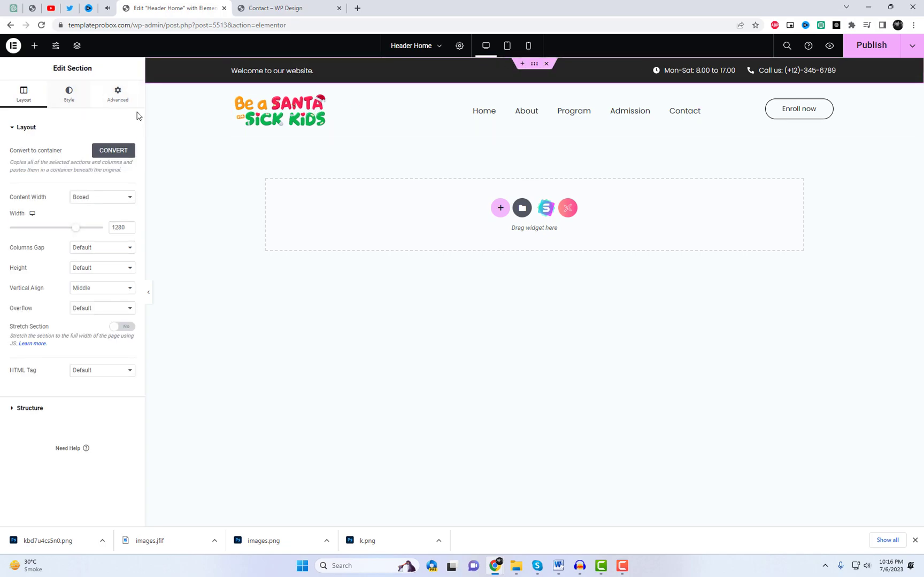
Step: Reduce the header's top padding and give the top bar a Classic background colour
left_click(117, 92)
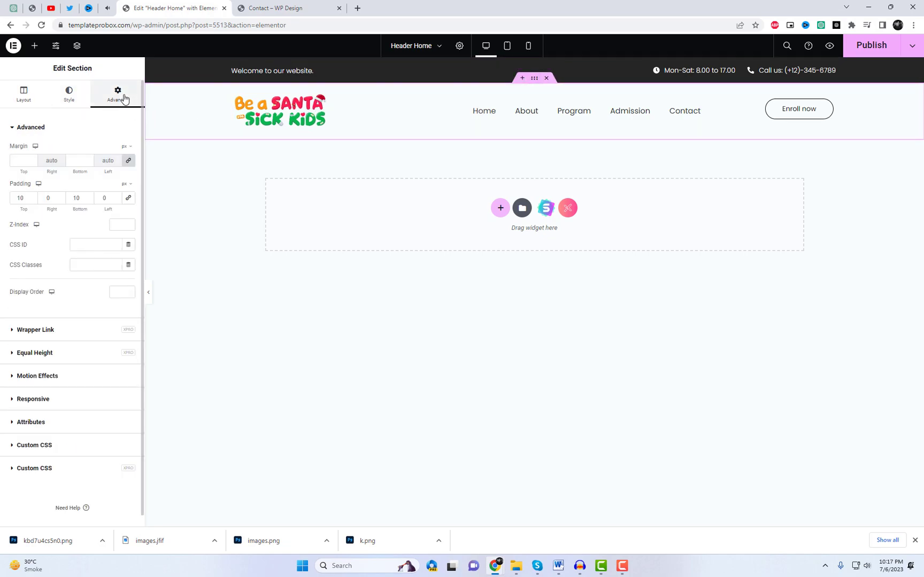
left_click_drag(33, 207, 24, 208)
left_click(546, 344)
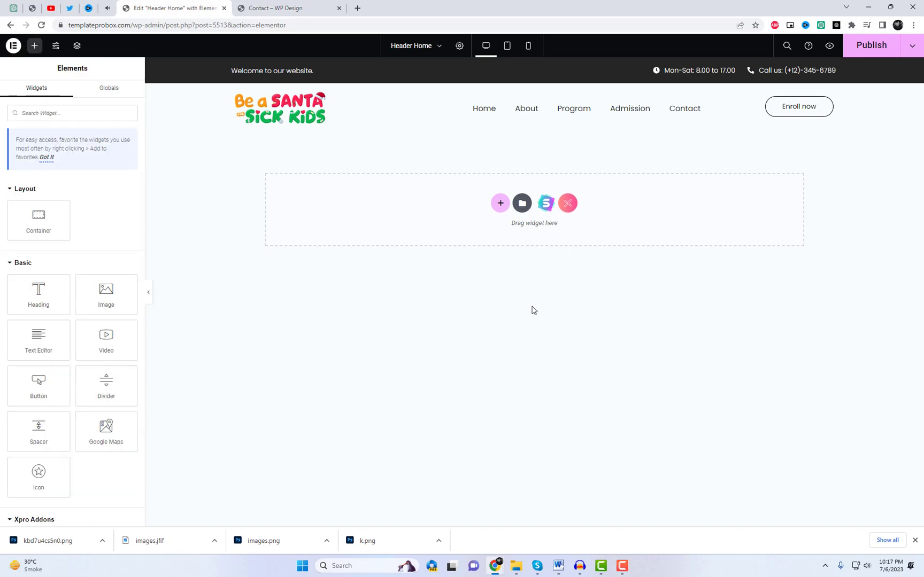
left_click(535, 81)
left_click(75, 104)
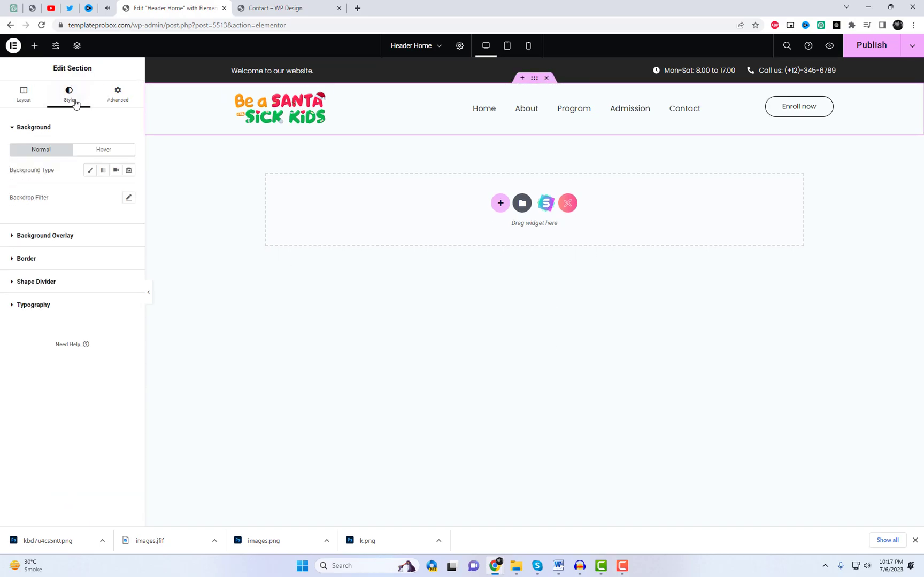
left_click(90, 170)
left_click(116, 190)
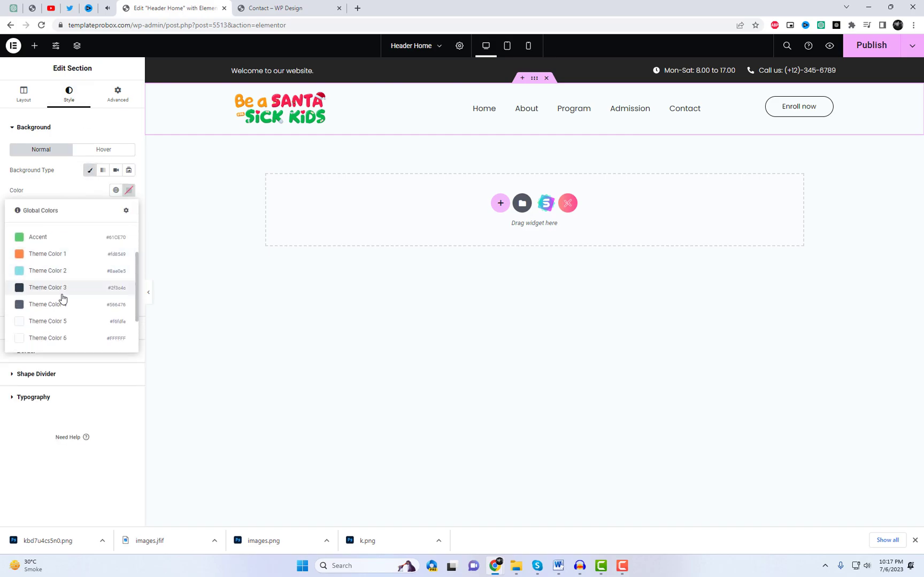
left_click(56, 340)
left_click(482, 338)
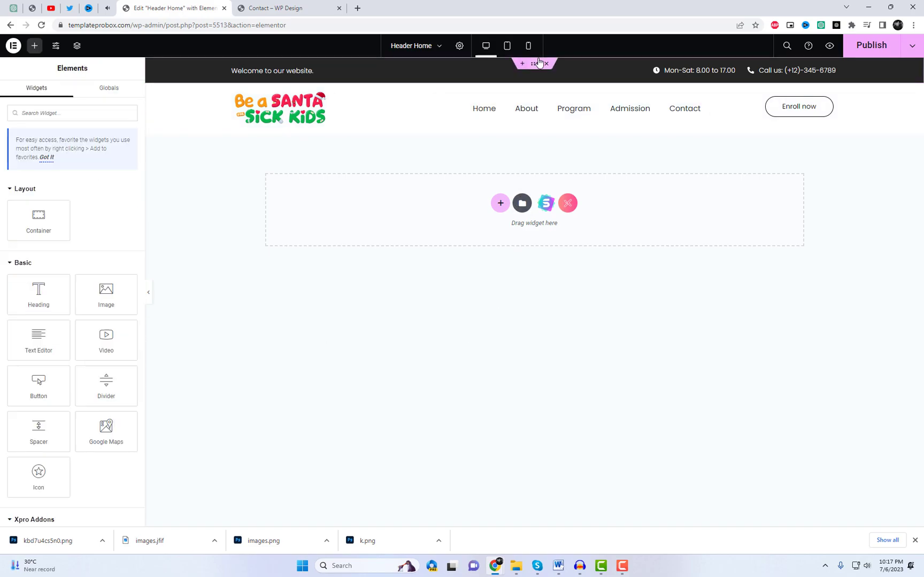
Step: Set the top bar colour to dark translucent brown #351504C9 and publish
left_click(536, 64)
left_click(89, 102)
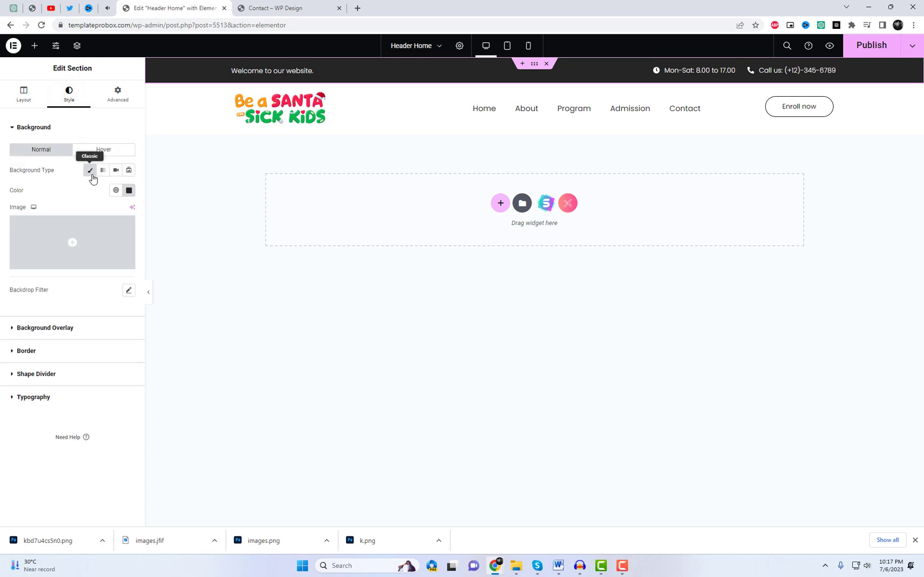
left_click(116, 191)
scroll(84, 260, "down", 1)
scroll(84, 260, "up", 1)
left_click(54, 247)
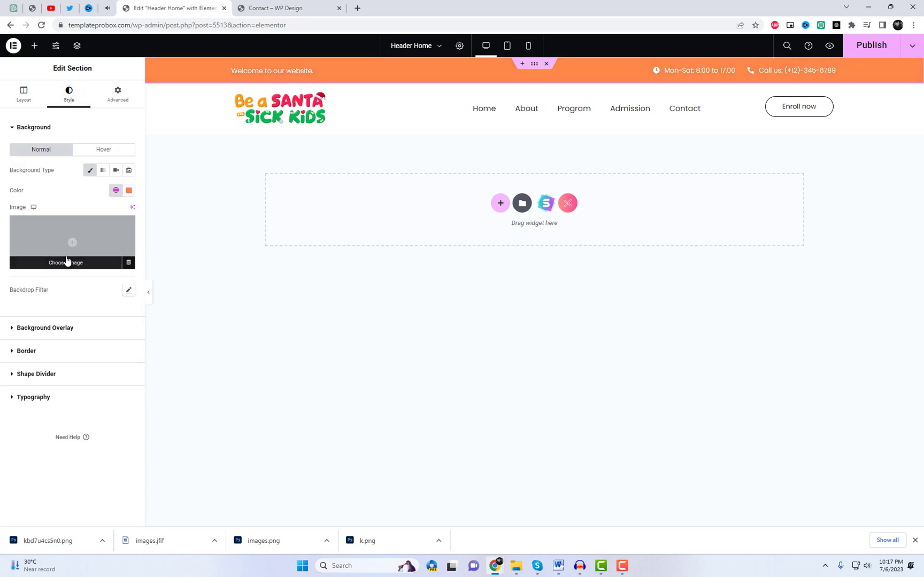
left_click(129, 191)
left_click_drag(184, 316, 173, 281)
left_click(170, 282)
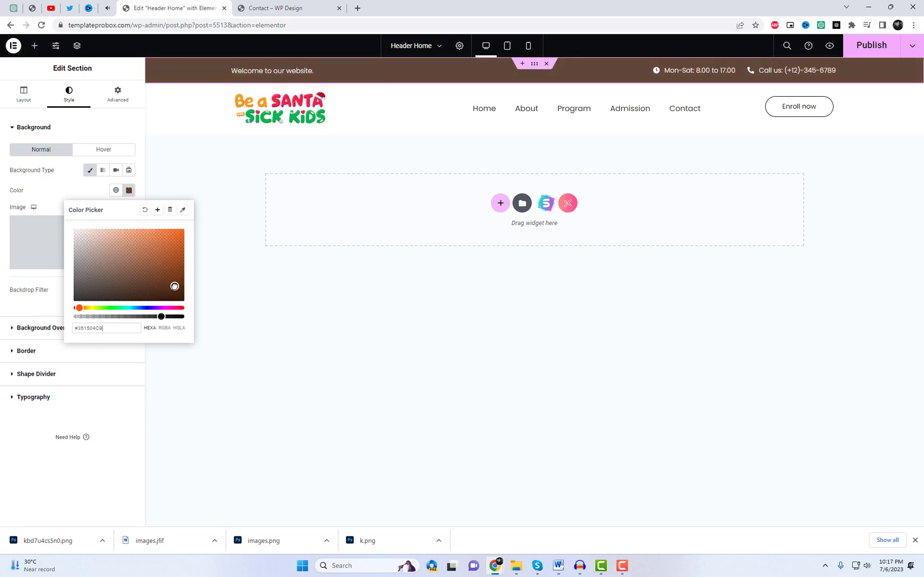
left_click(432, 348)
left_click(868, 48)
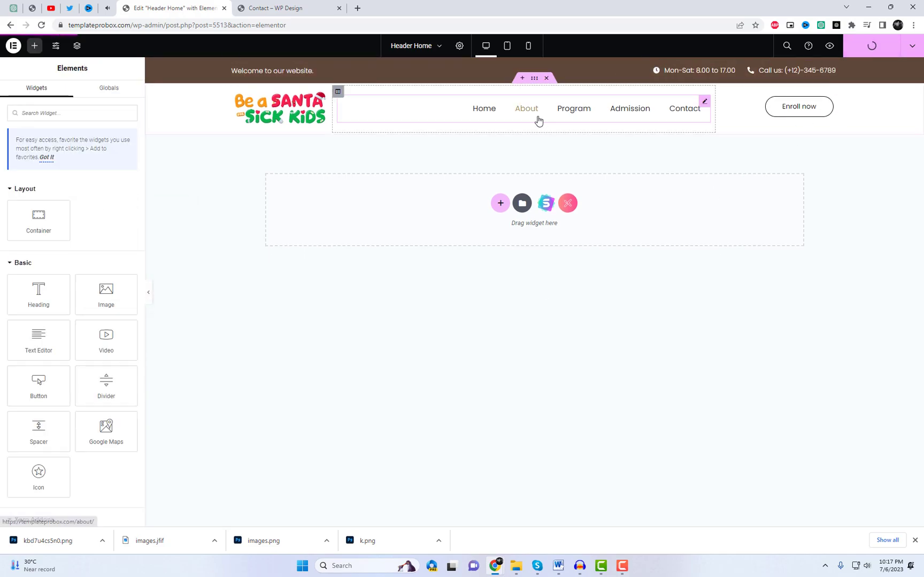
Step: Check the live home and About pages, then duplicate Header Home with Xpro Duplicator
left_click(280, 7)
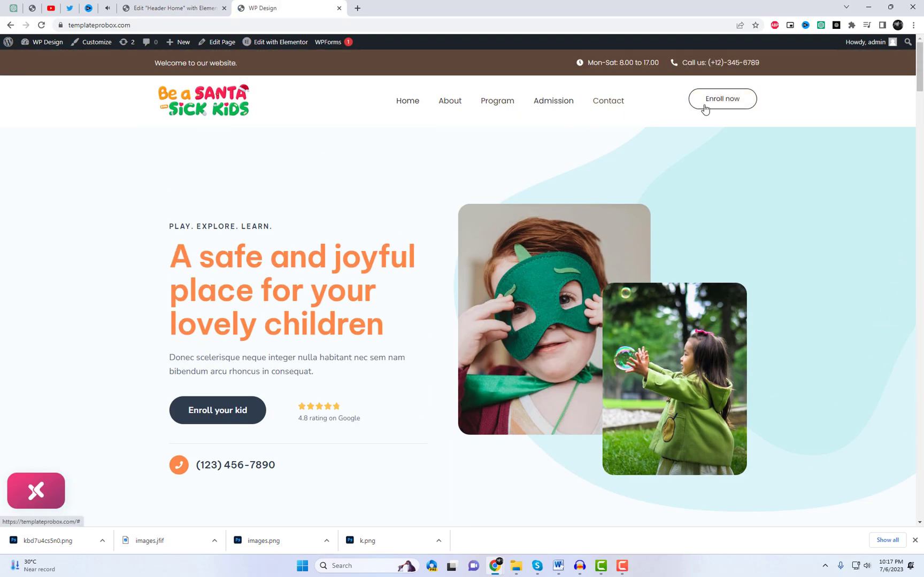
left_click(449, 102)
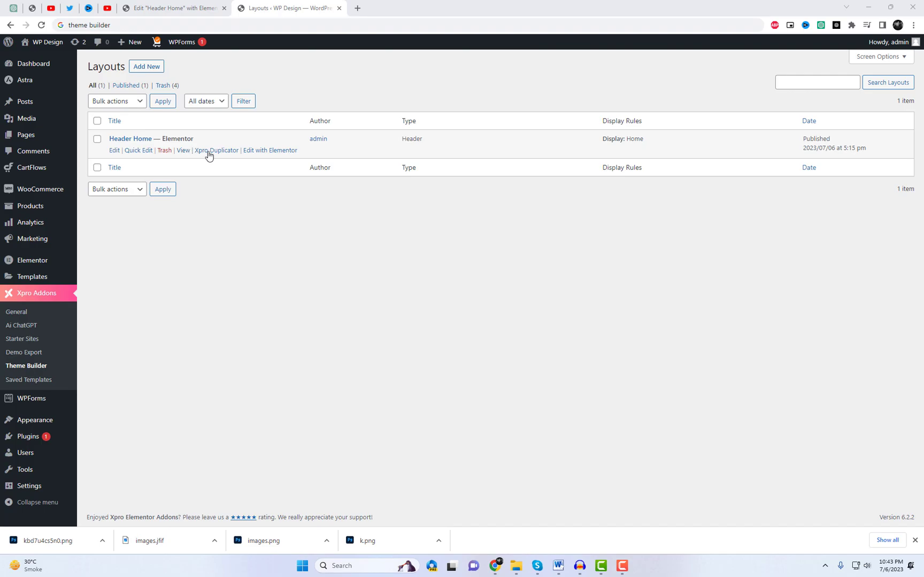
left_click(214, 152)
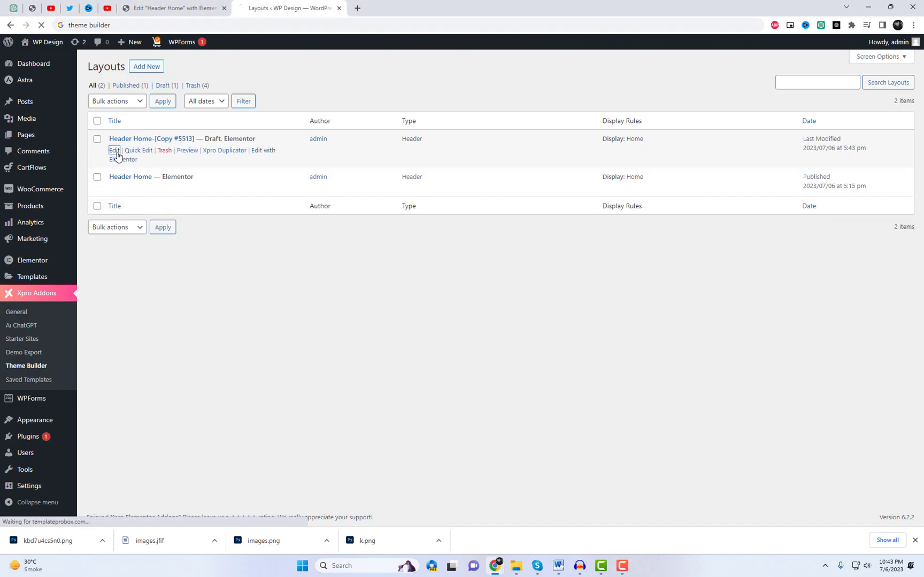
Step: Rename the copy 'About us header', display it on About instead of Home, and publish
left_click(115, 151)
left_click(224, 86)
key("ctrl+a")
type("Abou")
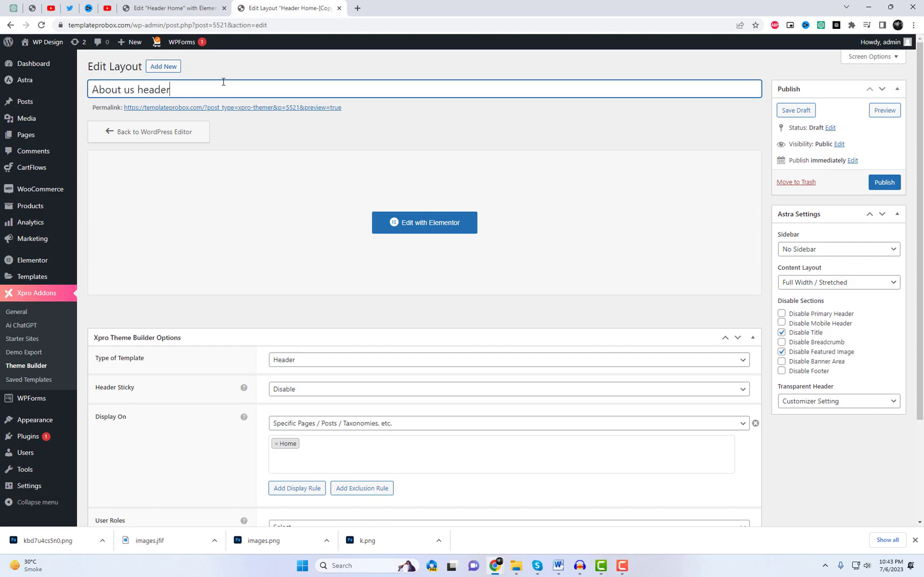
left_click(276, 445)
type("about")
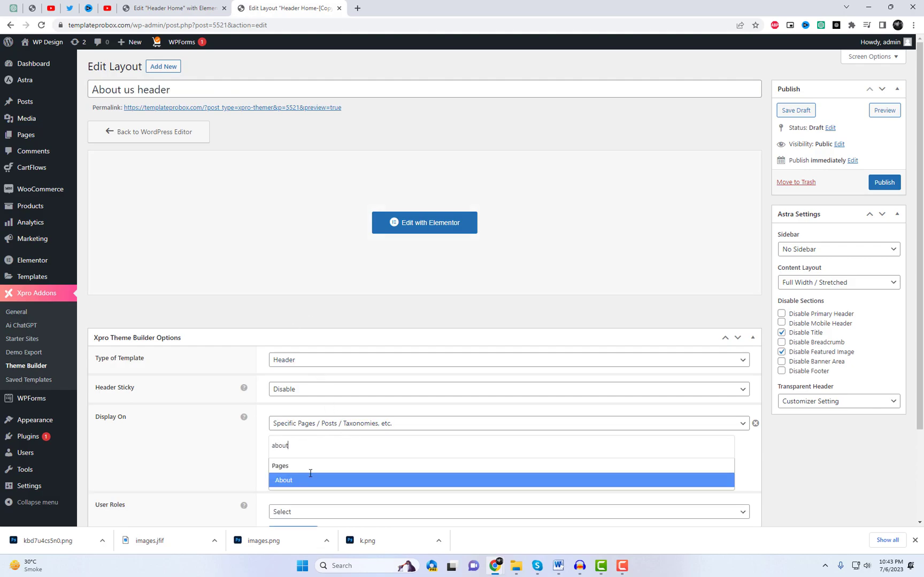
left_click(309, 478)
left_click(885, 183)
Step: In Elementor, swap the logo to Kid's Toys and set the menu to About Us menu
left_click(448, 259)
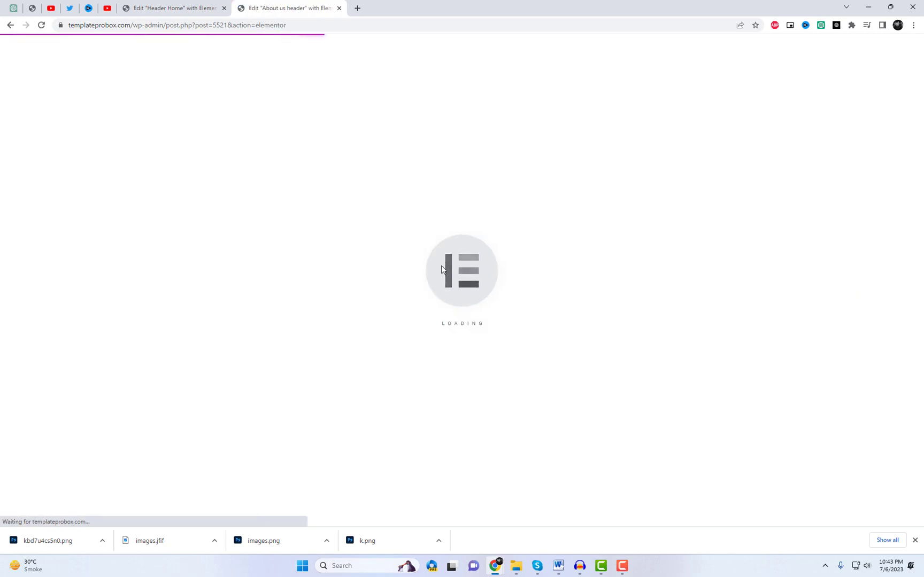
left_click(307, 120)
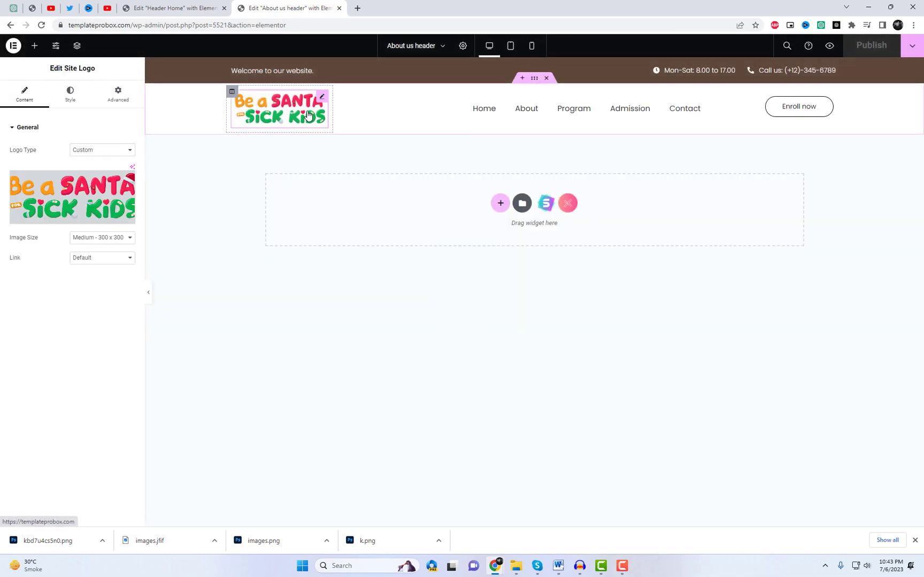
left_click(75, 208)
left_click(561, 181)
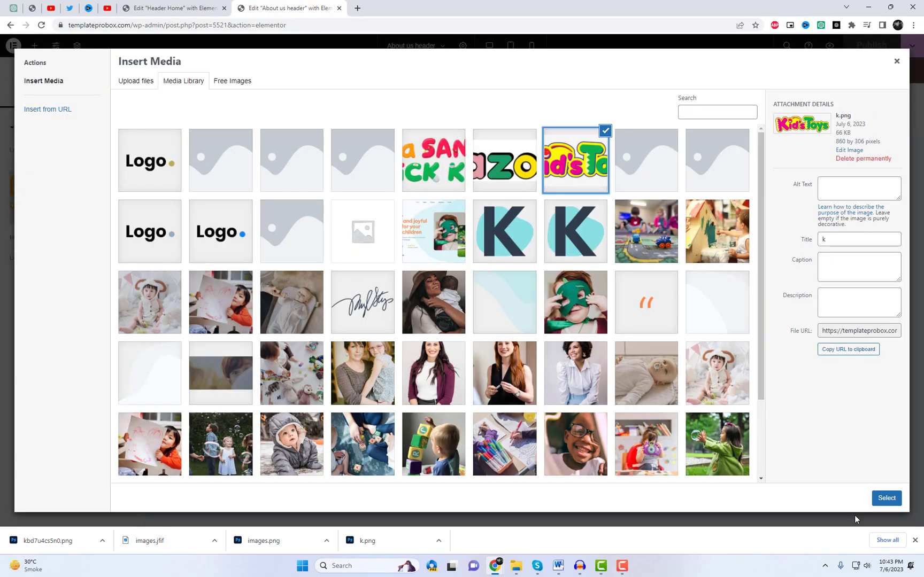
left_click(887, 498)
left_click(536, 111)
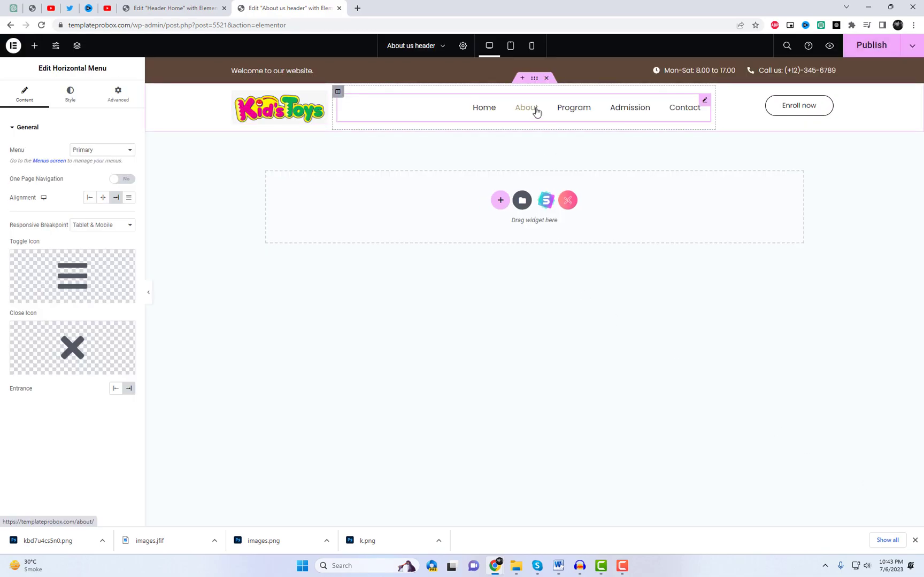
left_click(96, 154)
left_click(97, 160)
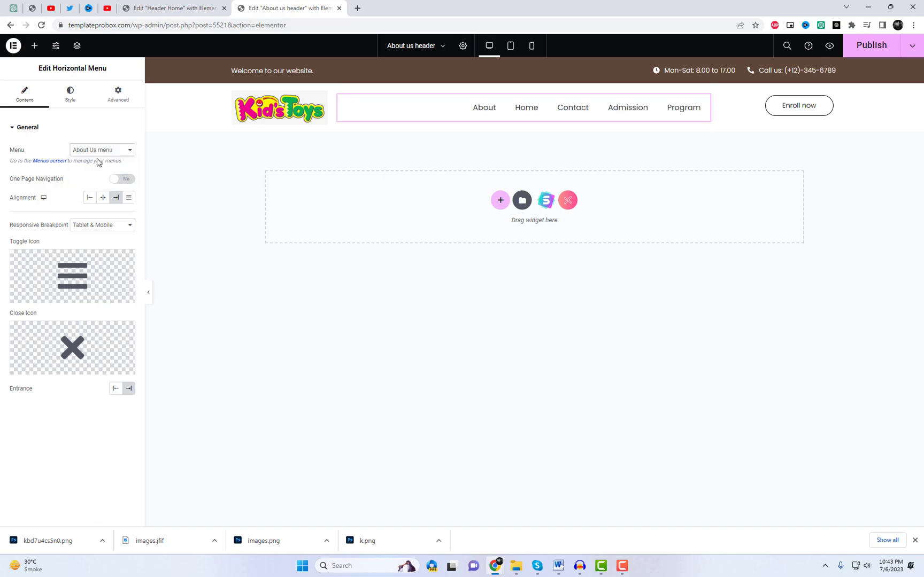
Step: Try several menu hover effects and settle on the FadeIn layout
left_click(70, 94)
left_click(94, 150)
left_click(91, 180)
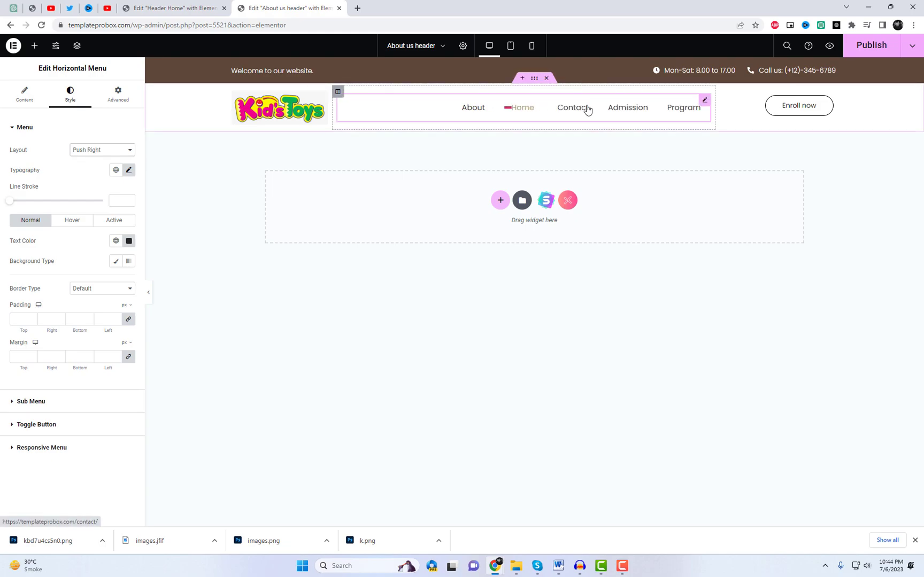
left_click(109, 151)
left_click(101, 191)
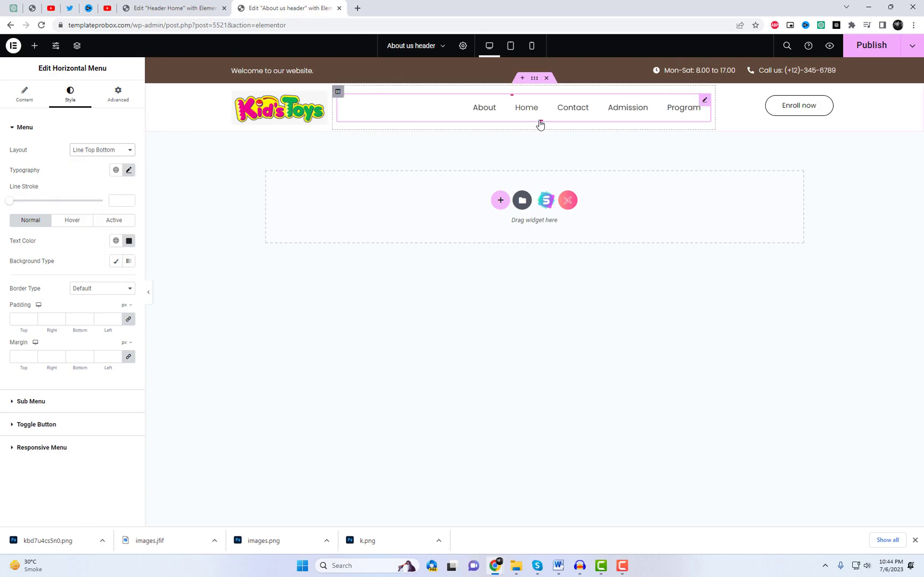
left_click(117, 152)
left_click(92, 219)
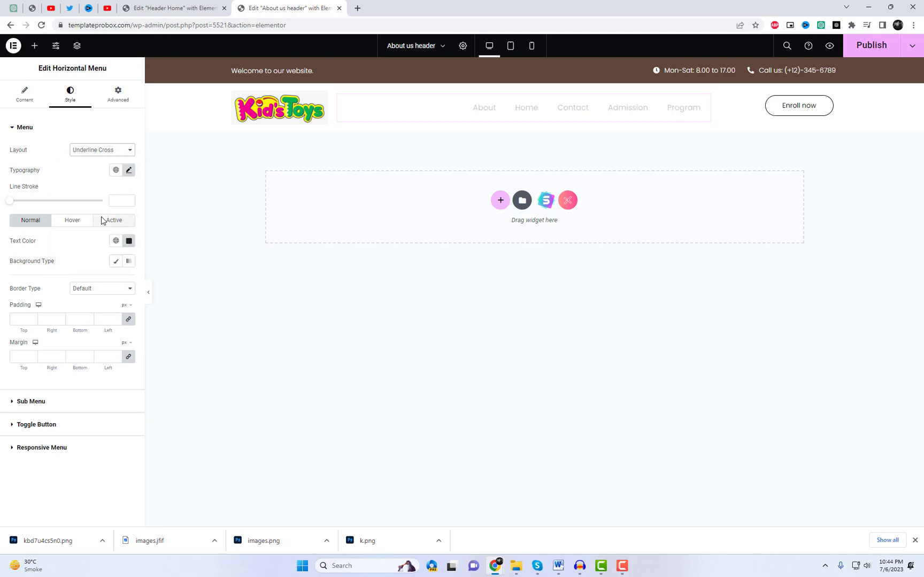
left_click(115, 150)
left_click(105, 227)
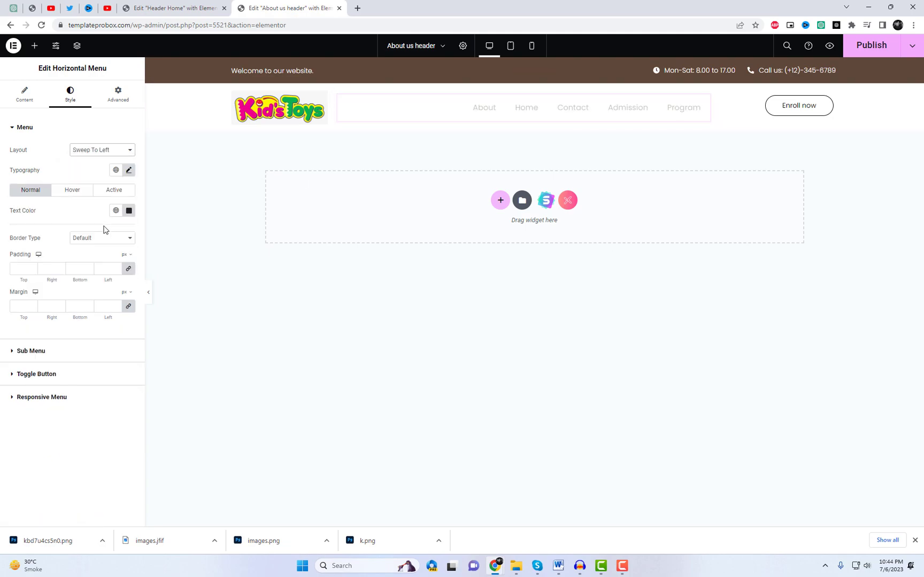
left_click(115, 151)
left_click(102, 235)
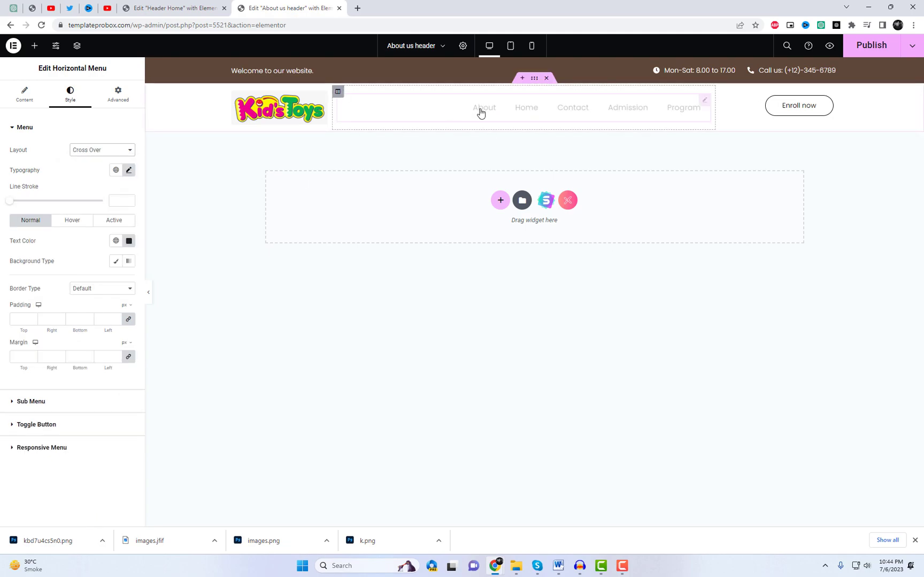
left_click(117, 150)
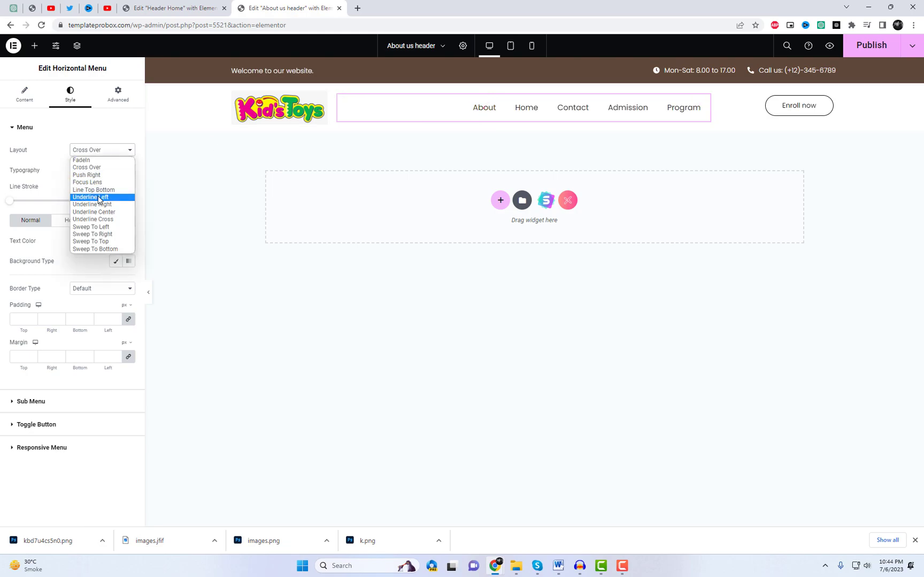
left_click(103, 162)
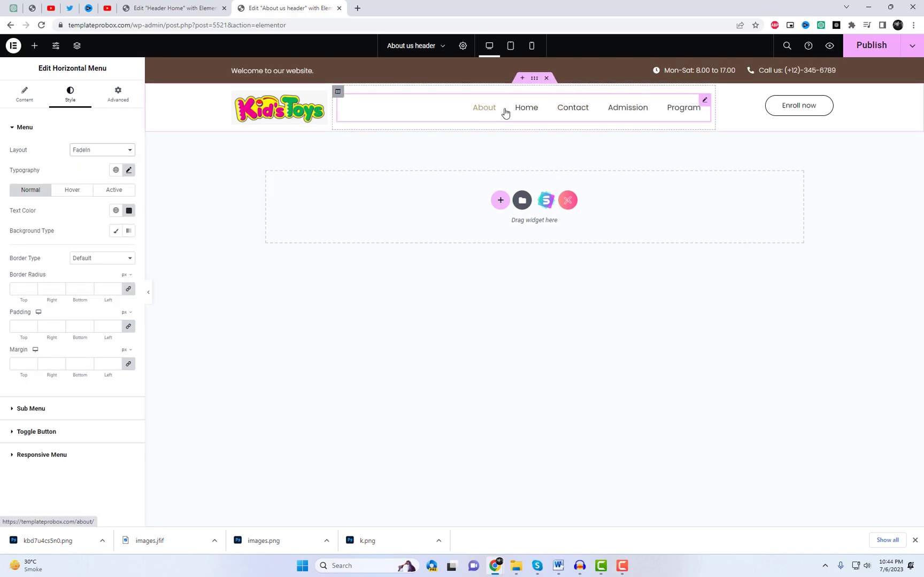
Step: Make the menu's hover text colour Accent green
left_click(129, 211)
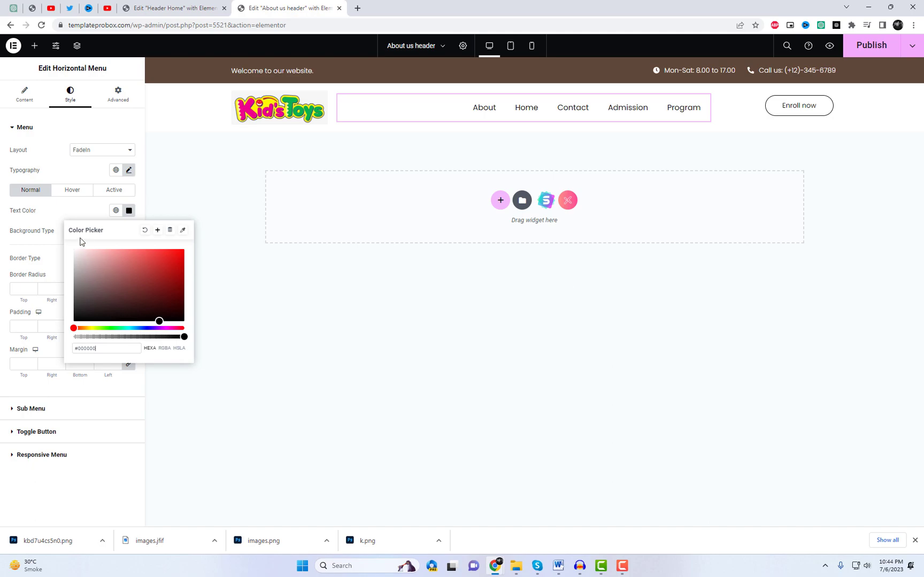
left_click(75, 191)
left_click(129, 210)
left_click(116, 210)
left_click(62, 308)
left_click(128, 211)
left_click(644, 113)
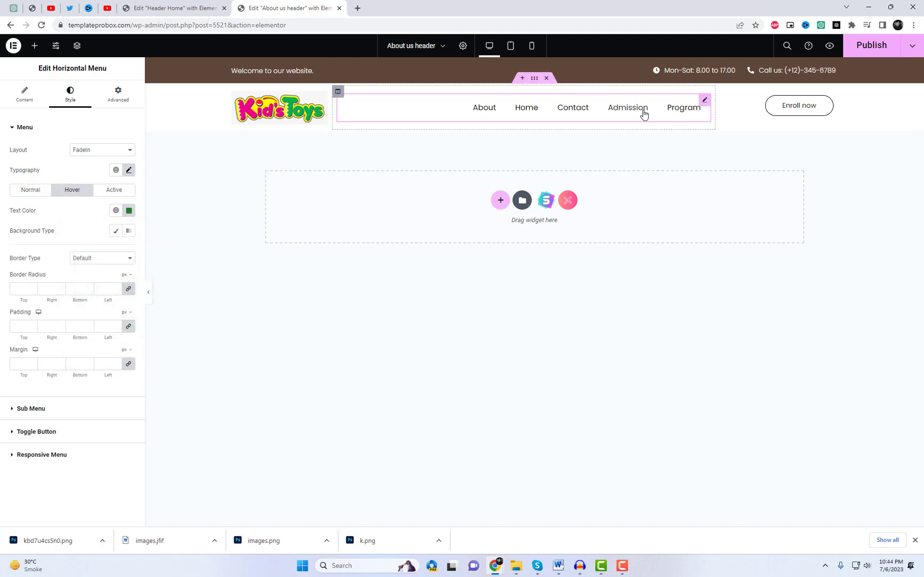
left_click(785, 111)
Step: Give the Enroll now button a solid orange background
left_click(70, 94)
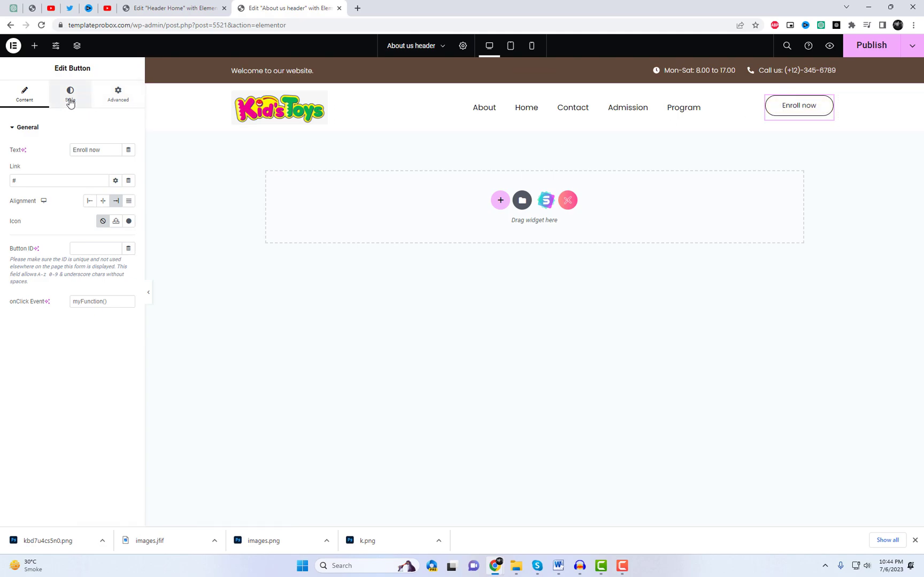
left_click(117, 262)
left_click(117, 261)
left_click(129, 260)
left_click(117, 261)
left_click(116, 281)
scroll(99, 351, "down", 2)
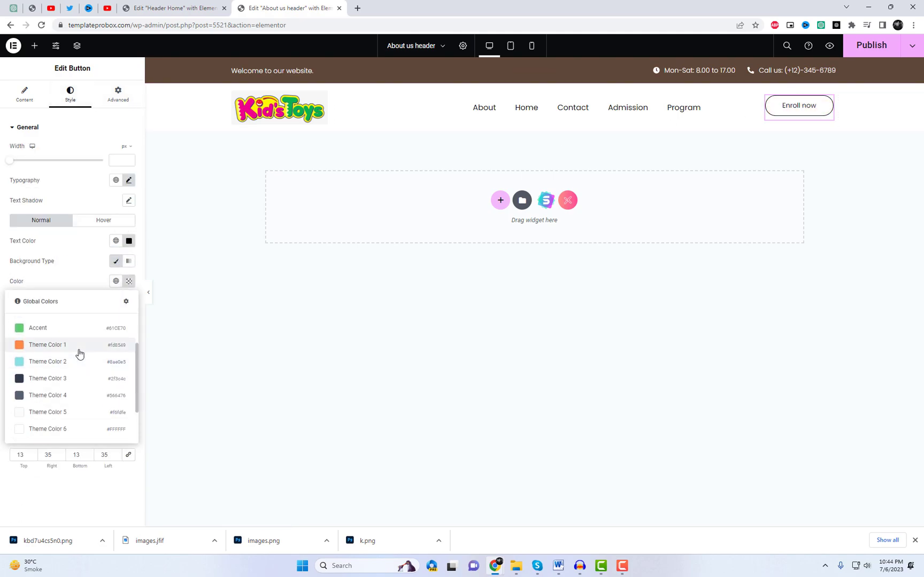
left_click(81, 347)
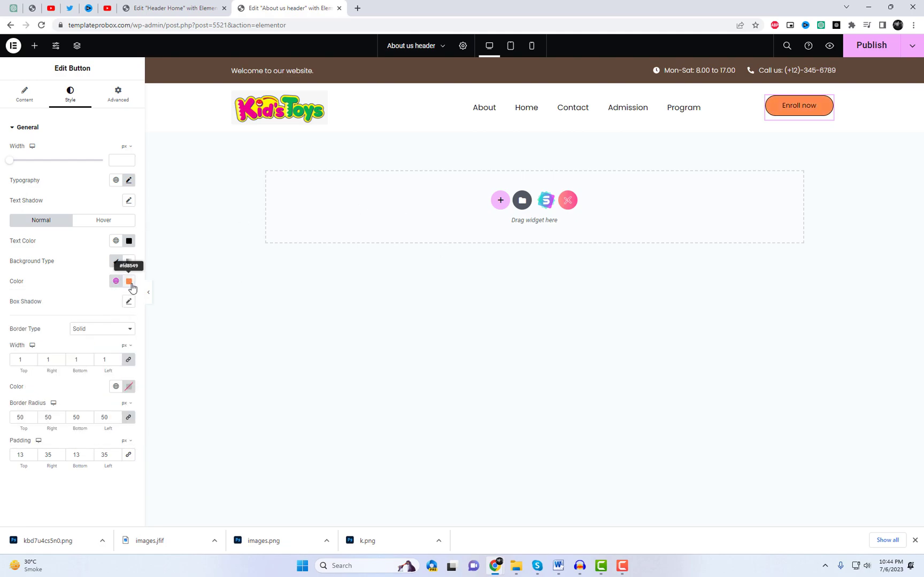
left_click(128, 241)
left_click(617, 142)
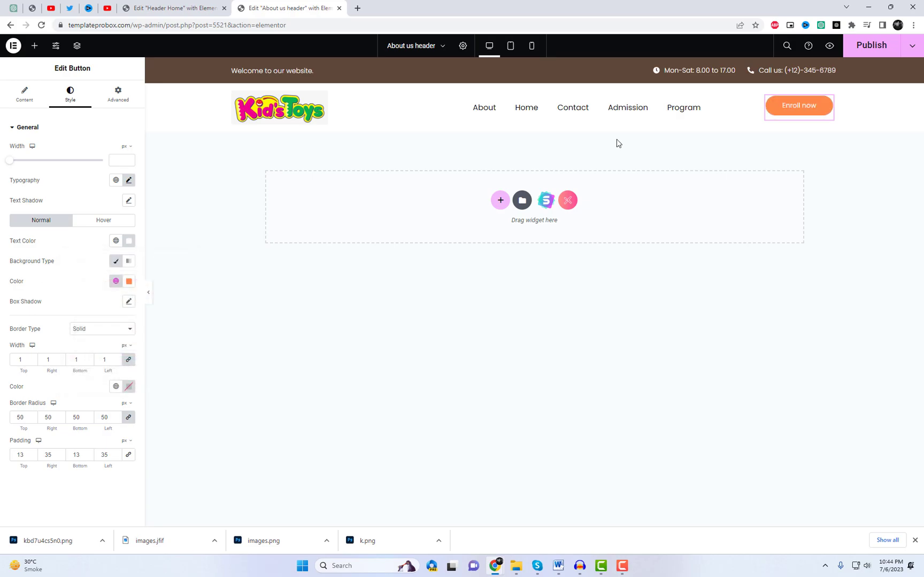
Step: Make the top bar Accent green and complete the Call us phone number
left_click(537, 64)
left_click(70, 96)
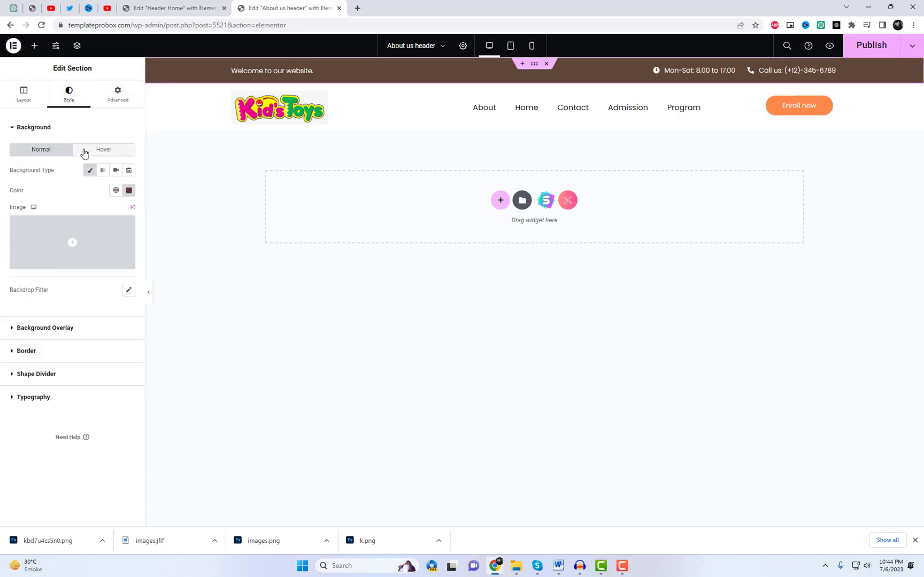
left_click(117, 190)
left_click(89, 287)
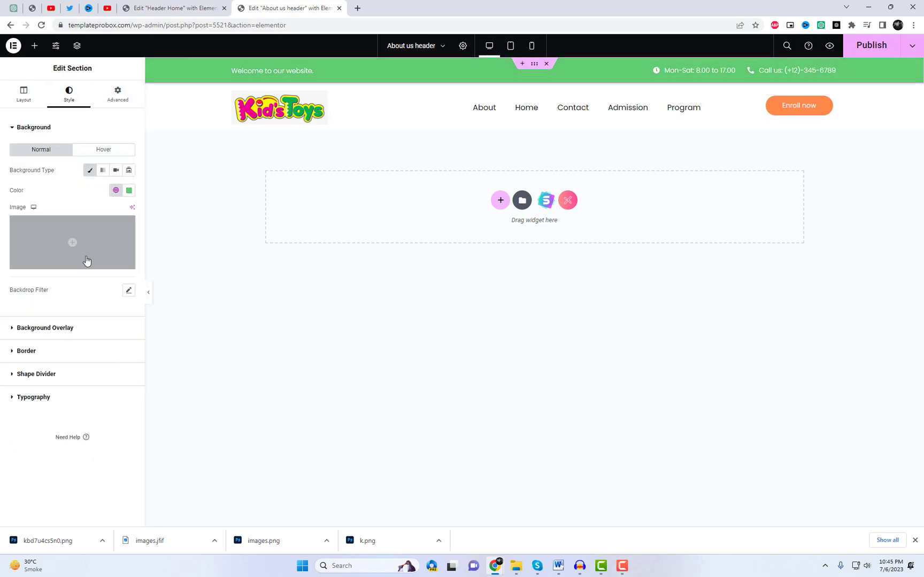
left_click(786, 74)
type("6")
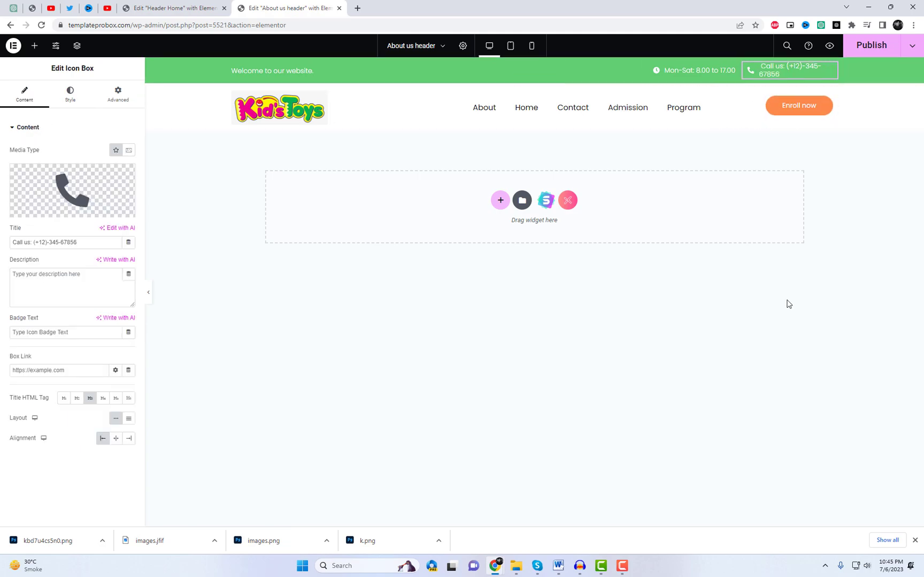
left_click(786, 303)
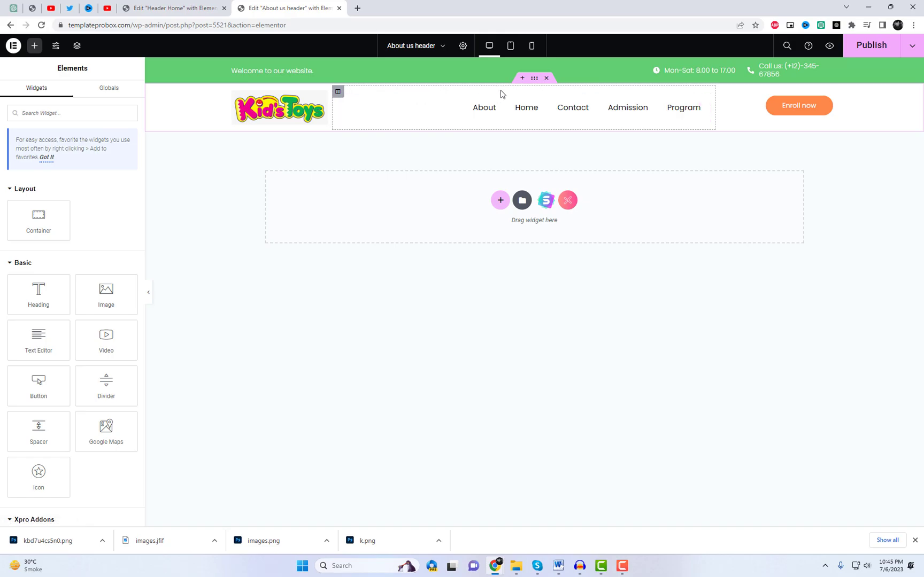
Step: Sample light grey from the logo as header background, widen the contact column, and publish
left_click(535, 78)
left_click(78, 102)
left_click(115, 190)
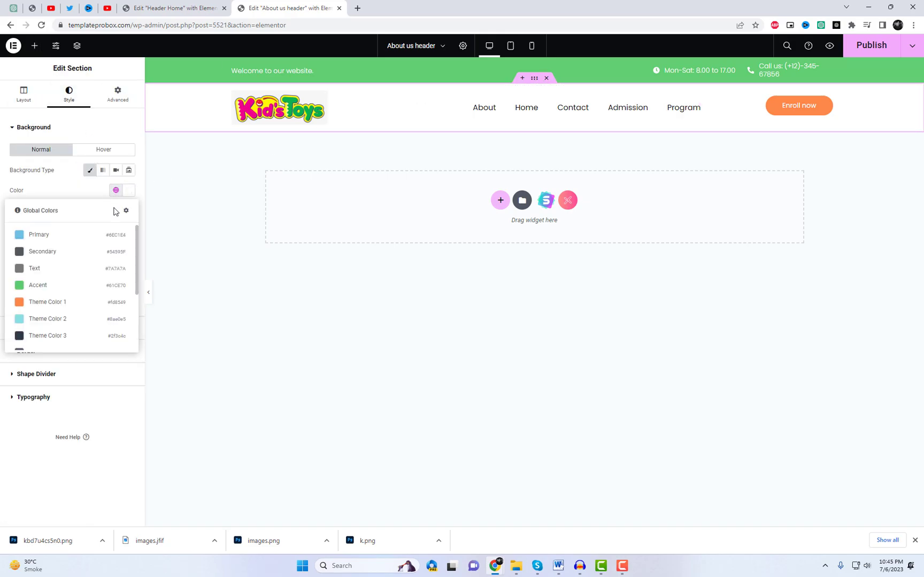
left_click(129, 191)
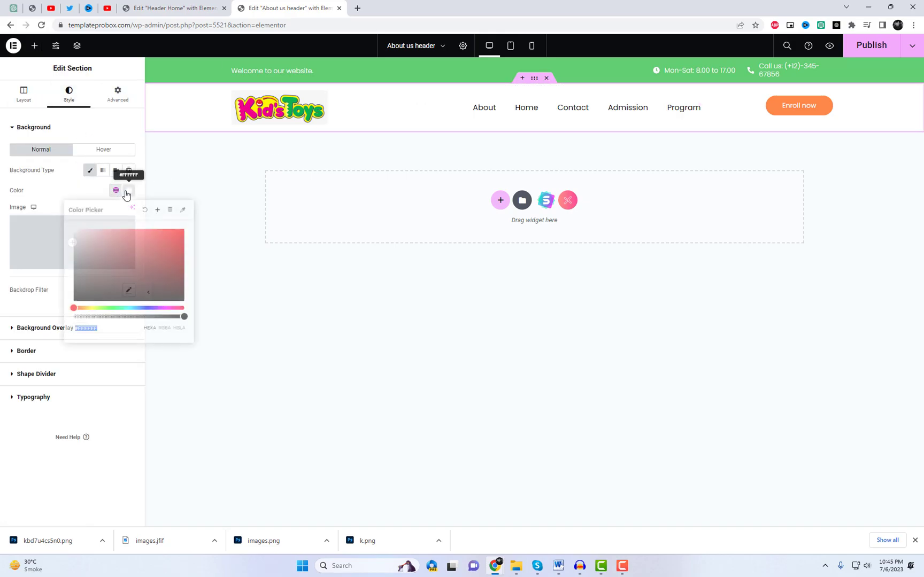
left_click(181, 210)
left_click(313, 106)
left_click(855, 53)
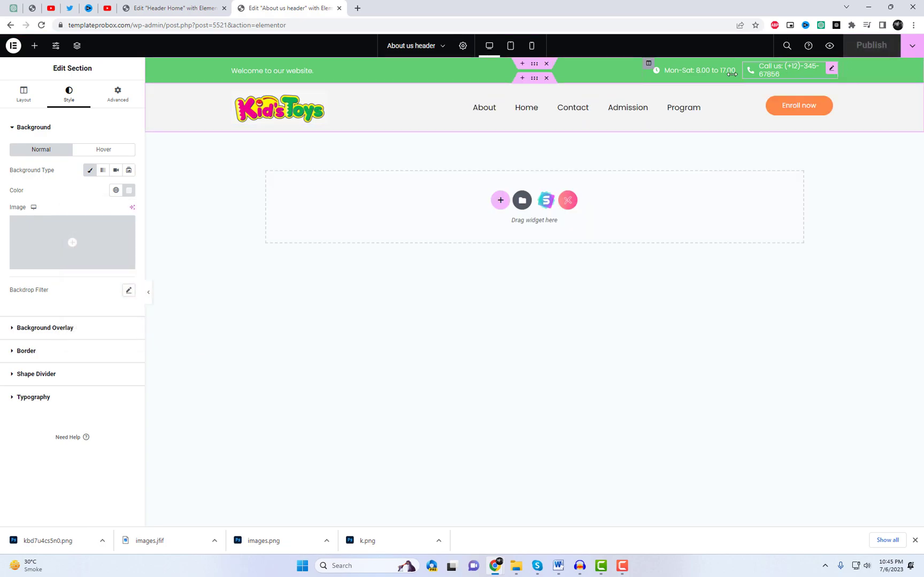
left_click_drag(644, 76, 628, 74)
left_click(865, 46)
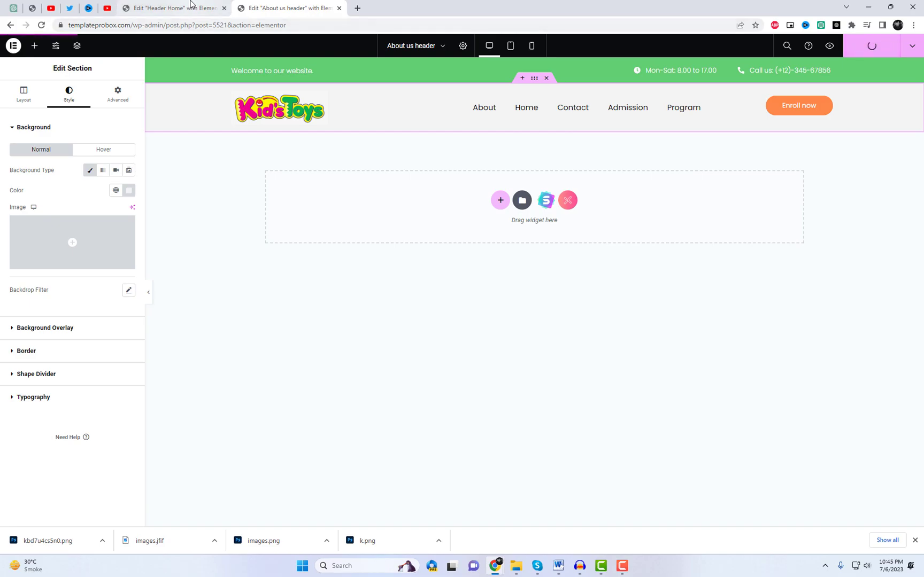
Step: Load the live site templateprobox.com in a new browser tab
left_click(135, 24)
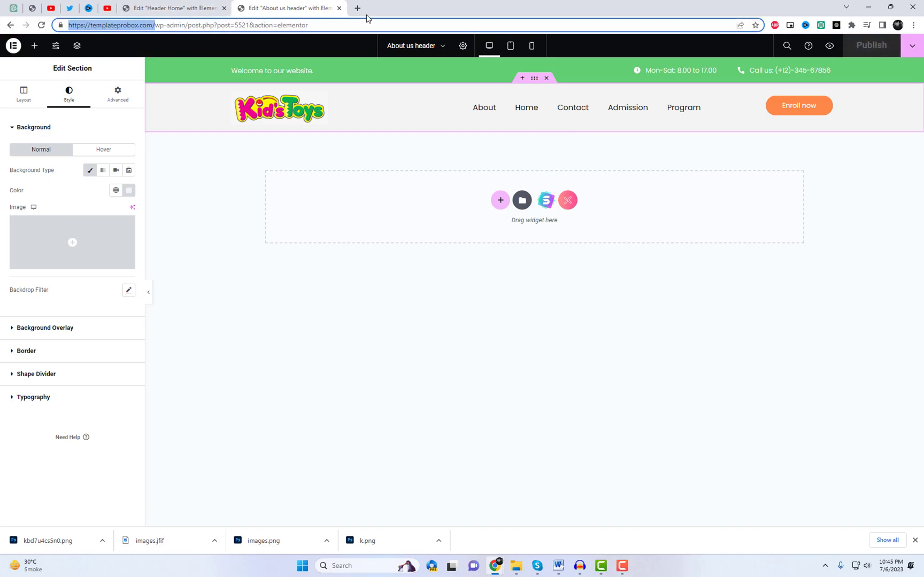
left_click(357, 7)
type("templateprobox.com")
key("Return")
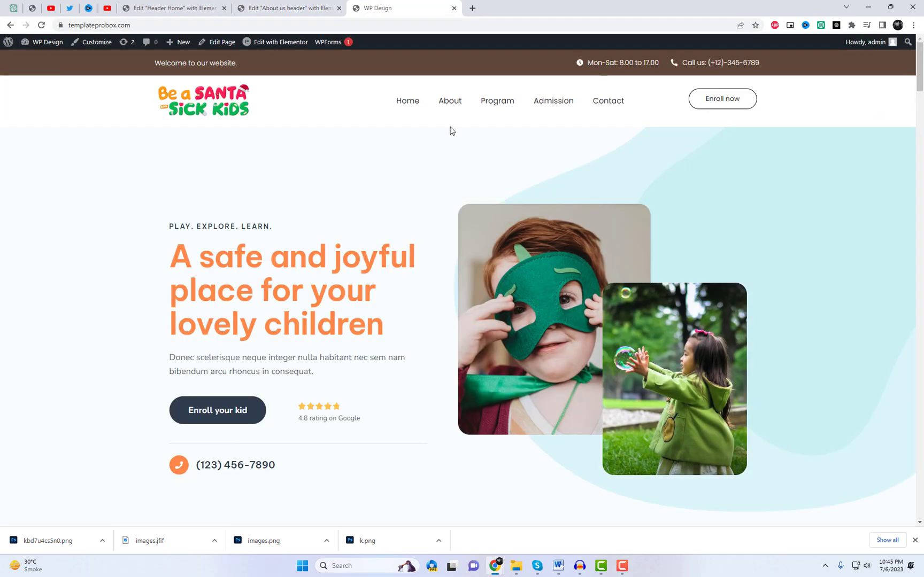
Step: Visit the About page, then Home, then About again to compare their headers
left_click(447, 101)
left_click(409, 105)
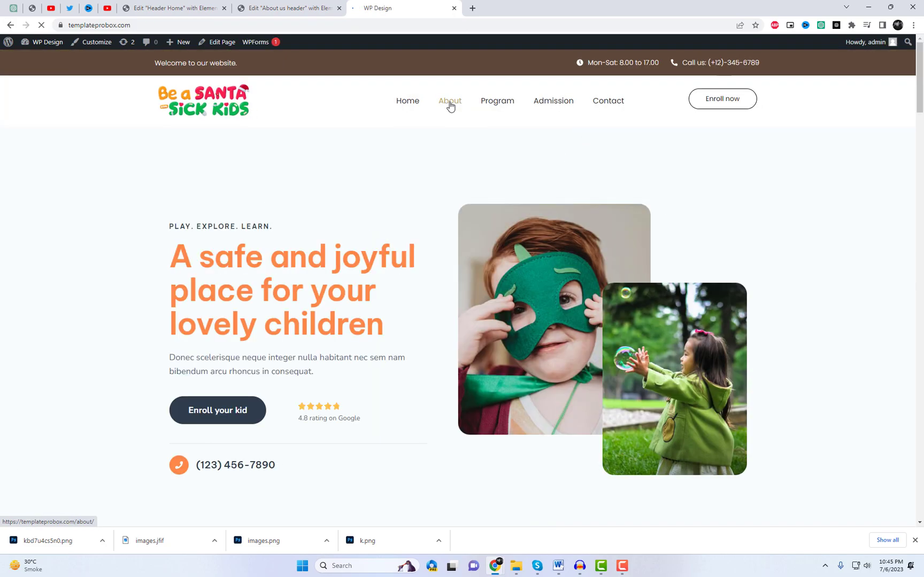
left_click(411, 100)
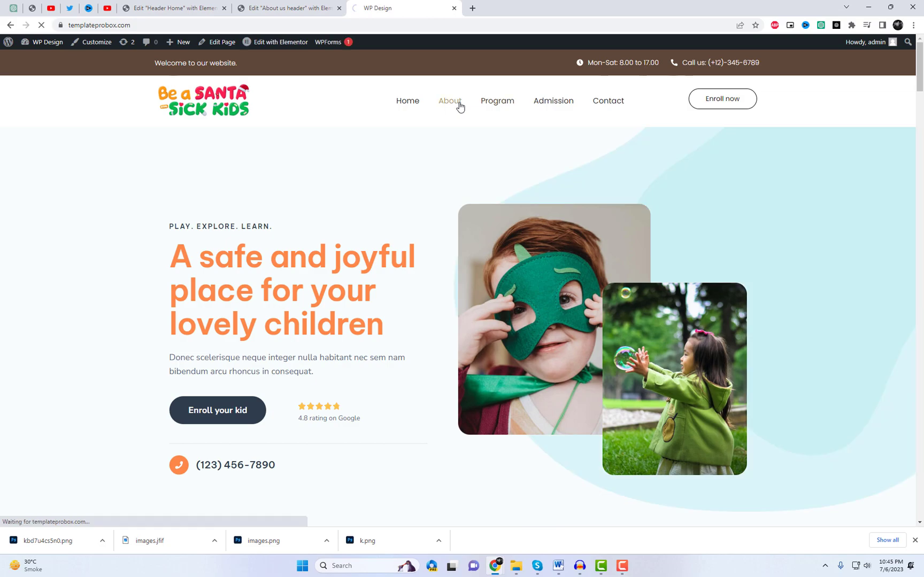
left_click(461, 107)
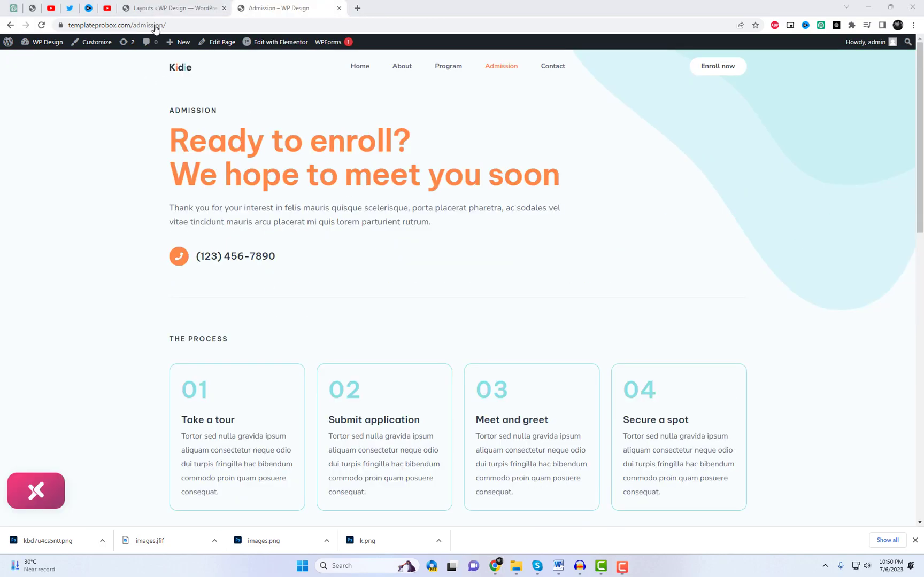
Step: Duplicate the About us header layout and rename the copy 'Admission Page'
left_click(156, 7)
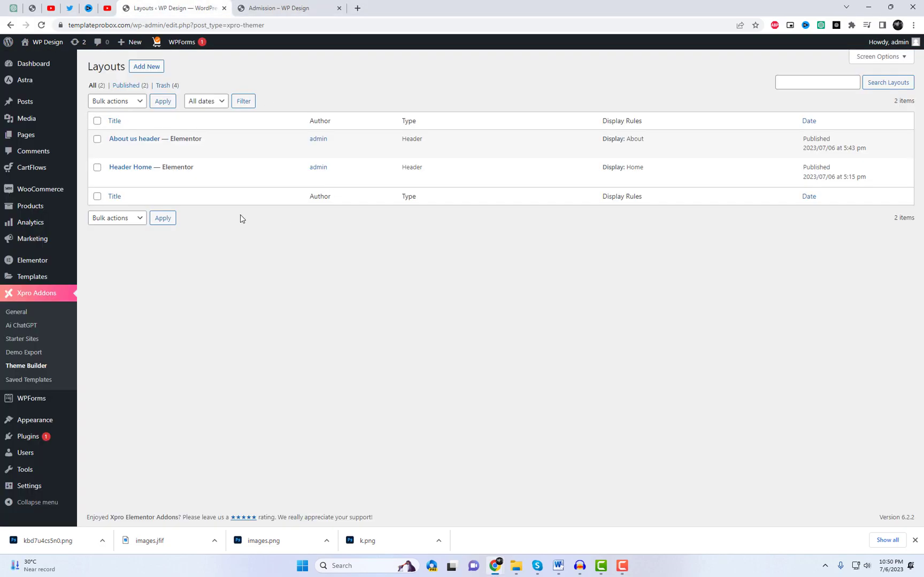
left_click(216, 151)
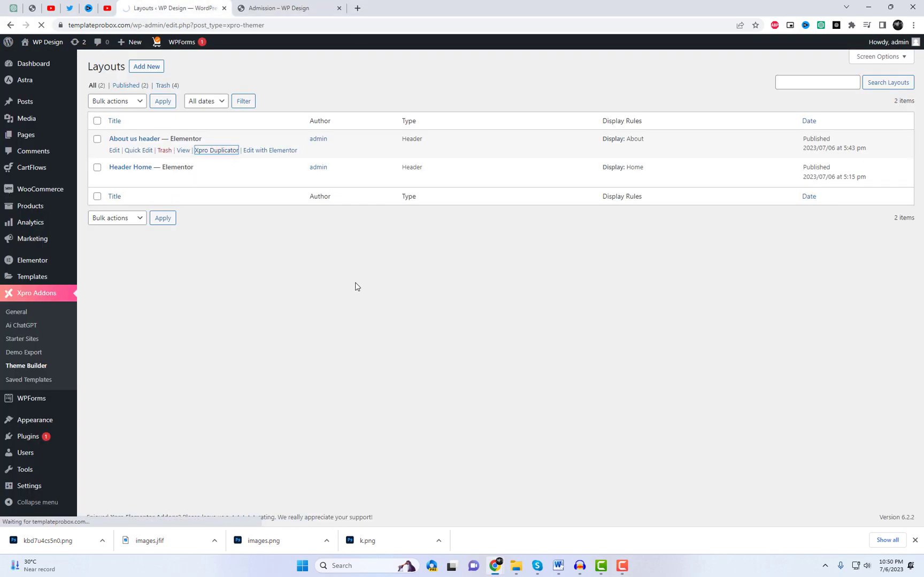
left_click(115, 150)
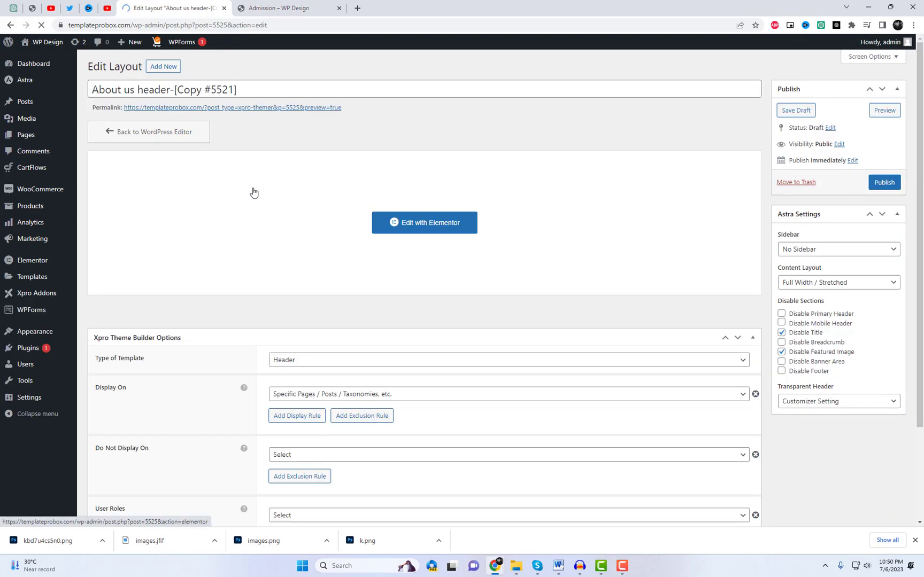
triple_click(207, 89)
type("Admission")
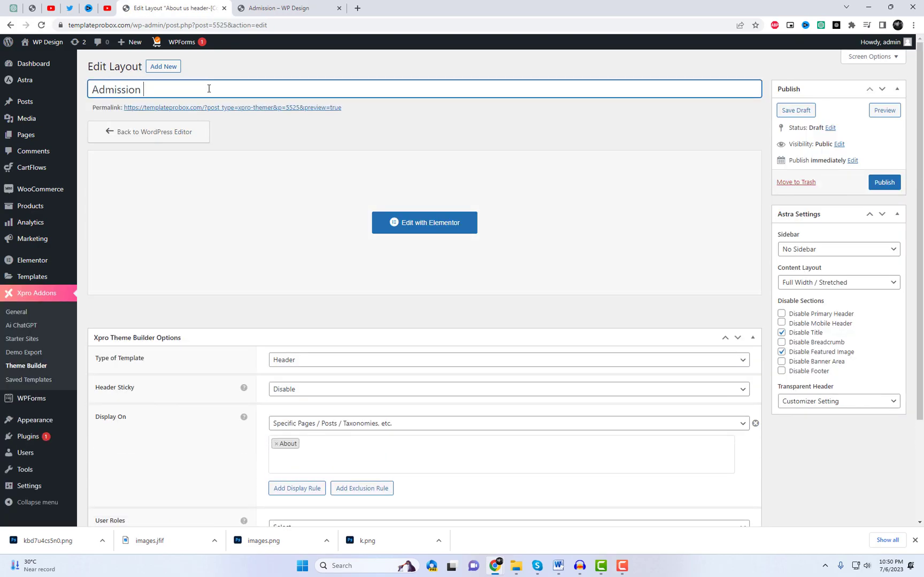
Step: Enable Header Sticky, display it only on Admission, publish, and open it in Elementor
scroll(357, 419, "down", 2)
left_click(292, 293)
left_click(292, 315)
left_click(276, 348)
type("Admiss")
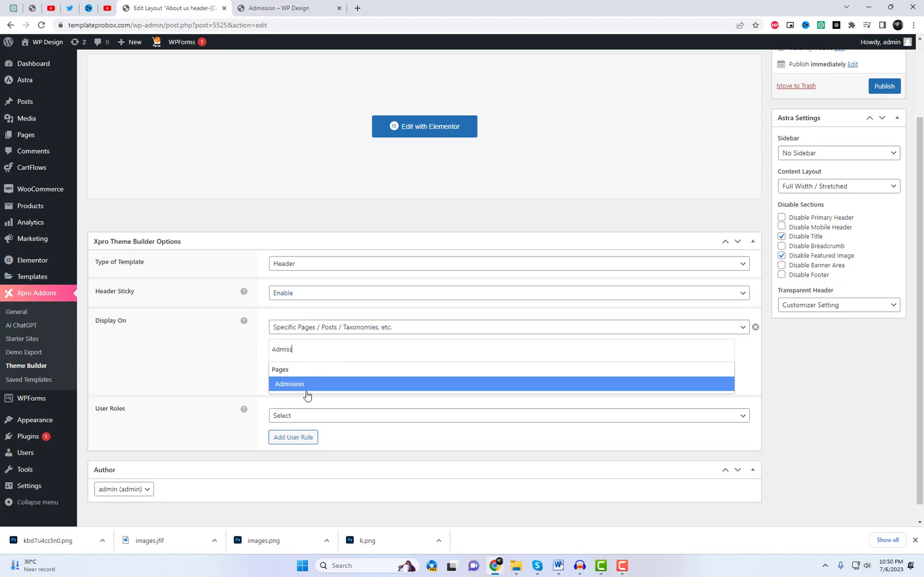
left_click(307, 391)
left_click(878, 89)
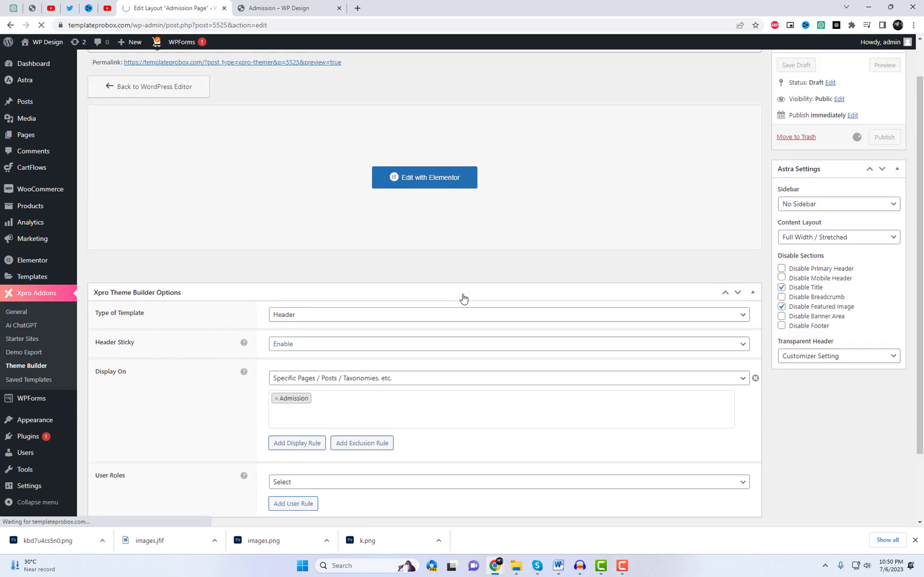
left_click(416, 260)
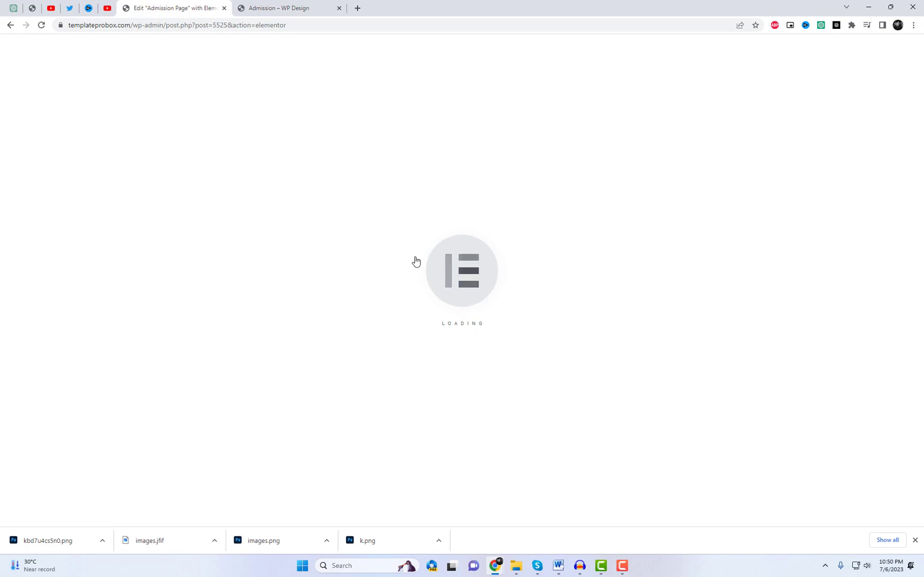
Step: Replace the site logo with the kazoo image and widen the logo's column beside the menu
left_click(279, 108)
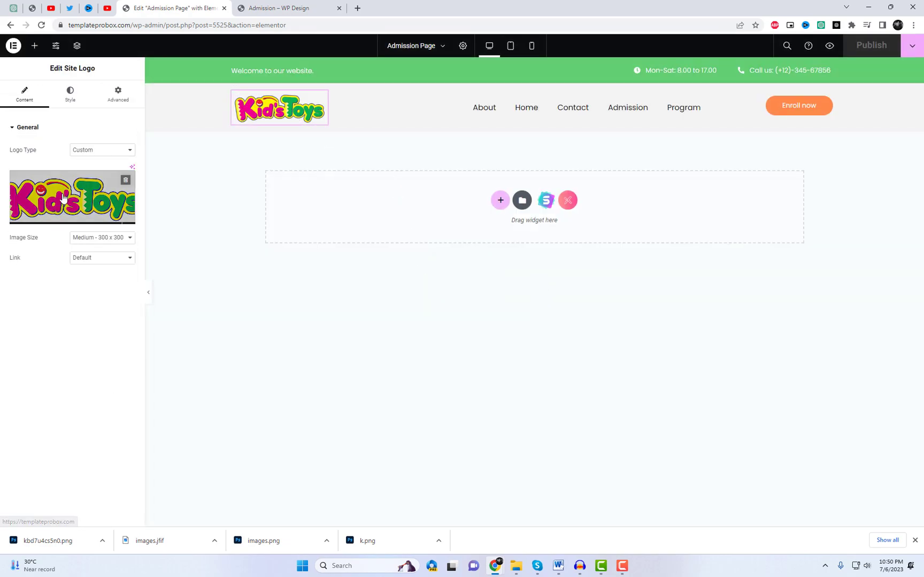
left_click(279, 108)
left_click(498, 166)
left_click(887, 498)
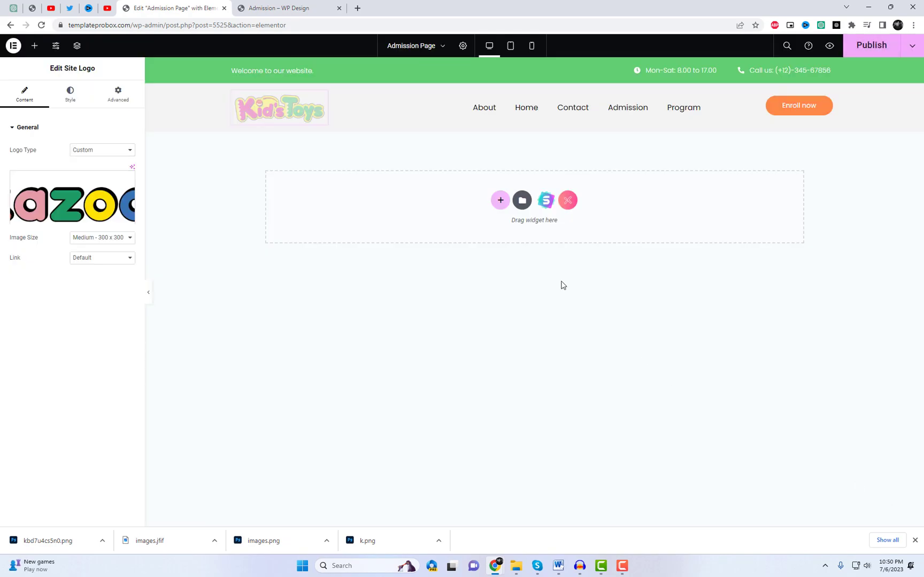
left_click(343, 114)
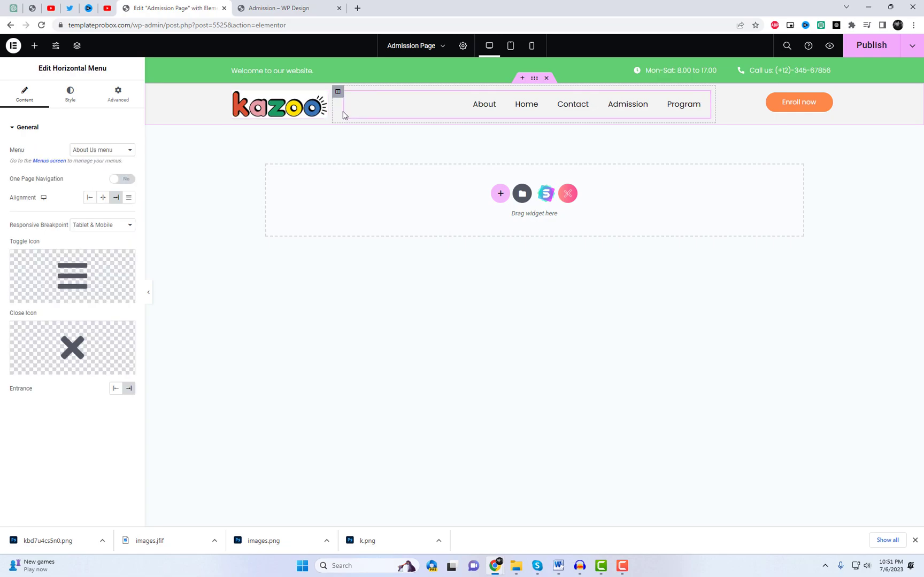
left_click_drag(332, 109, 350, 115)
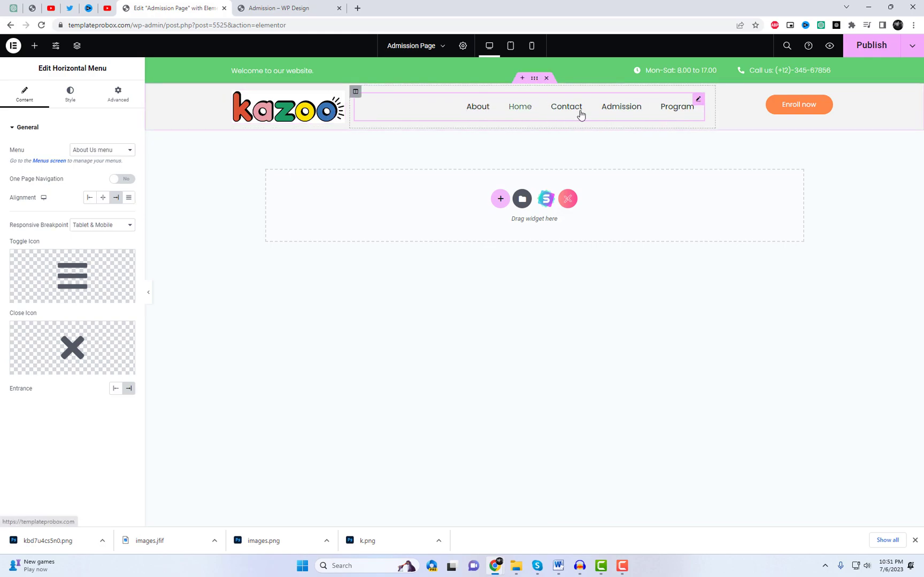
Step: Set the horizontal menu to Footer - quick link with the Line Top Bottom layout
left_click(110, 149)
left_click(105, 178)
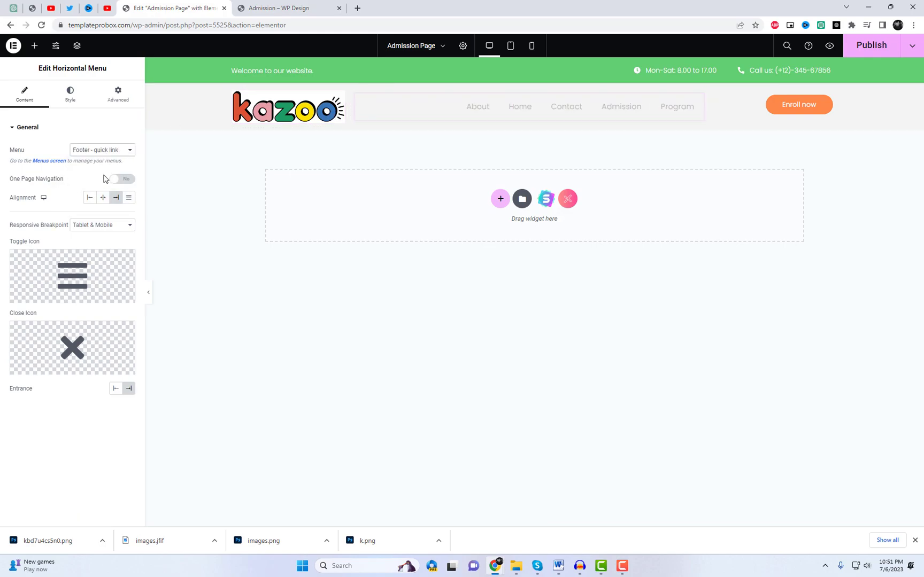
left_click(70, 96)
left_click(101, 149)
left_click(99, 203)
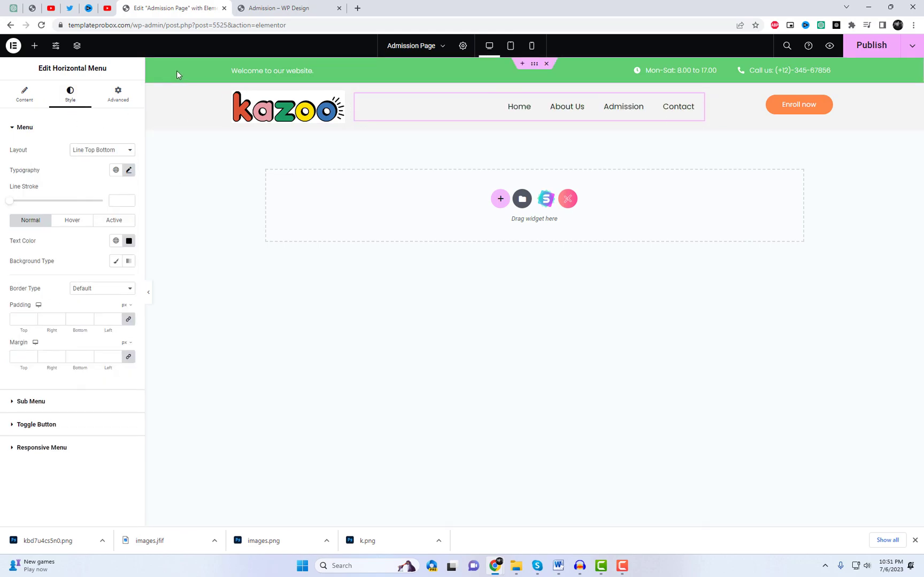
Step: Change the green top bar's background to the dark slate global colour
left_click(534, 65)
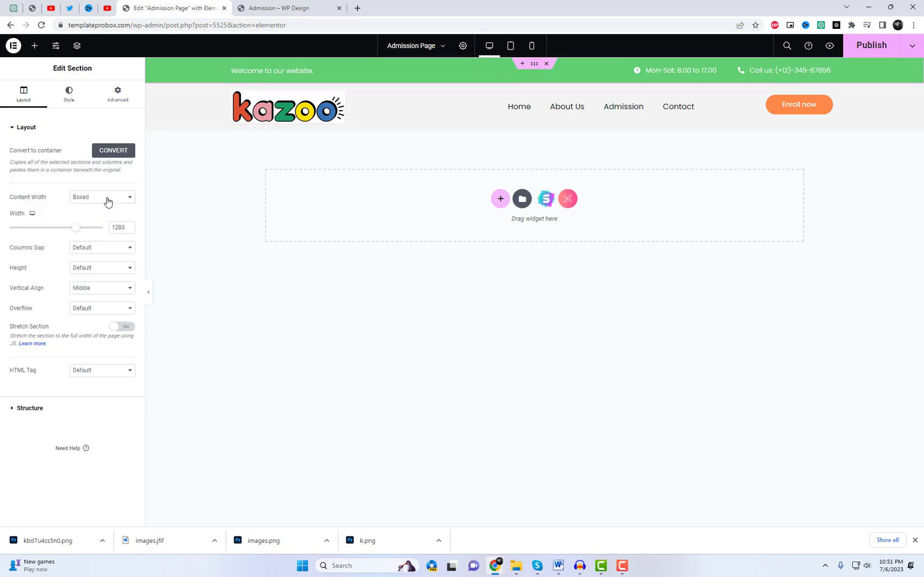
left_click(70, 97)
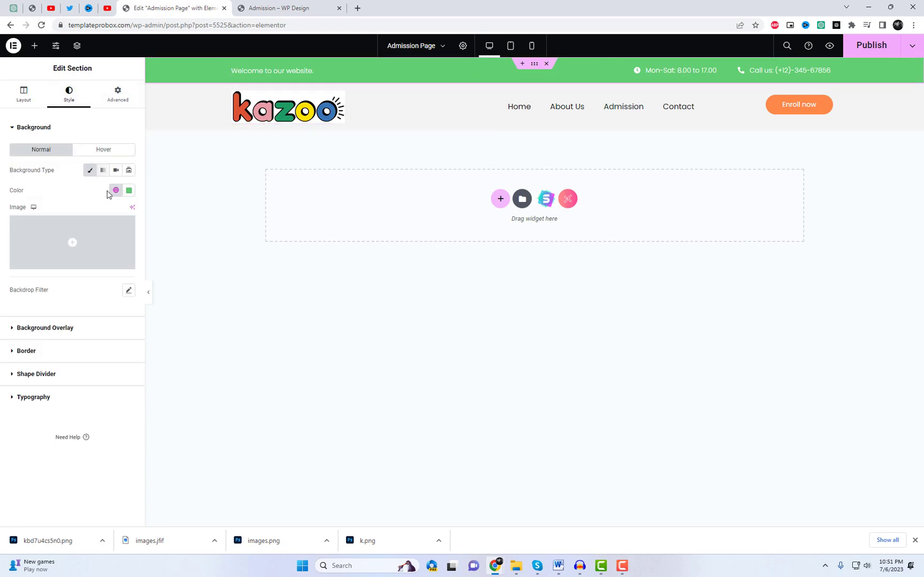
left_click(115, 192)
scroll(88, 276, "down", 2)
left_click(77, 283)
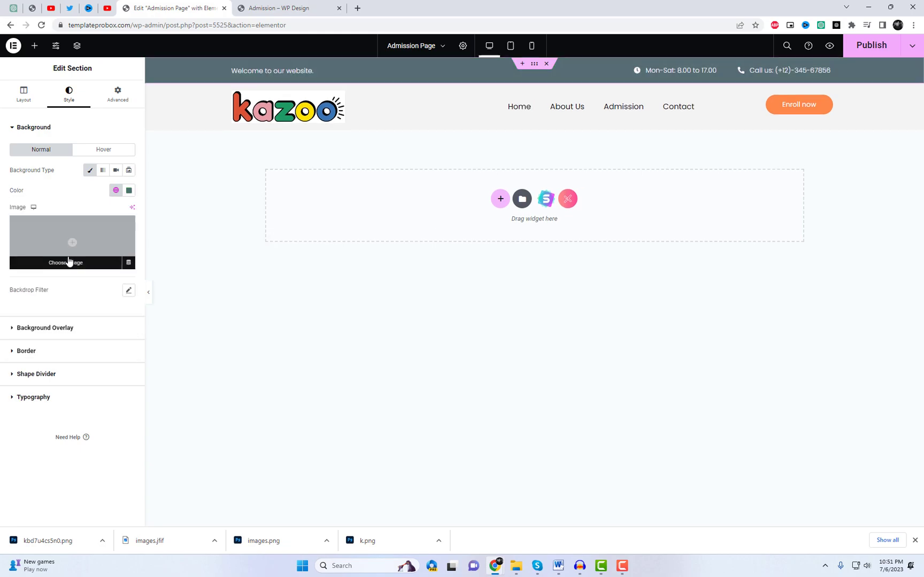
Step: Give the logo-and-menu header row a white global background colour
left_click(535, 78)
left_click(70, 95)
left_click(115, 190)
scroll(57, 320, "down", 4)
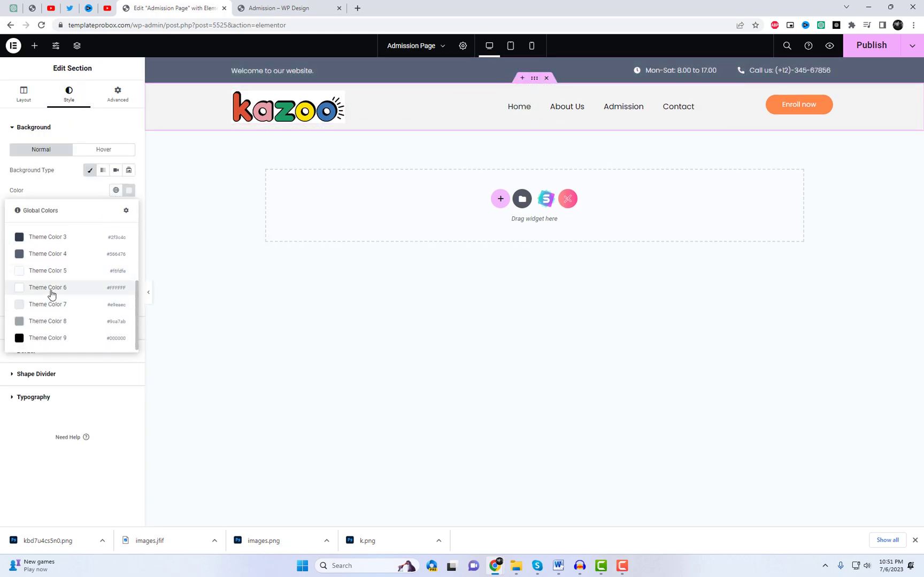
left_click(51, 291)
left_click(33, 127)
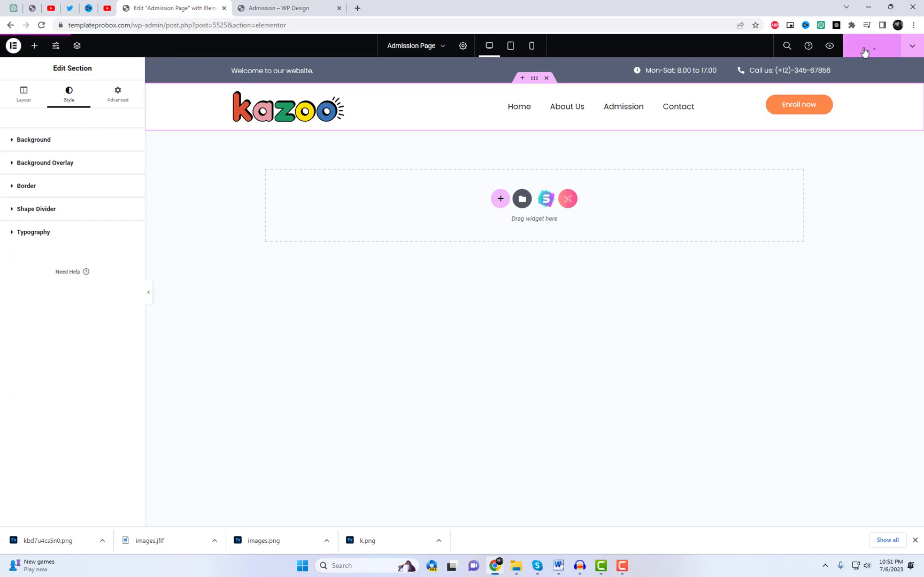
Step: Enable a floating effect on the kazoo logo, translating 11px X and 3px Y over 1000 ms
left_click(289, 109)
left_click(115, 101)
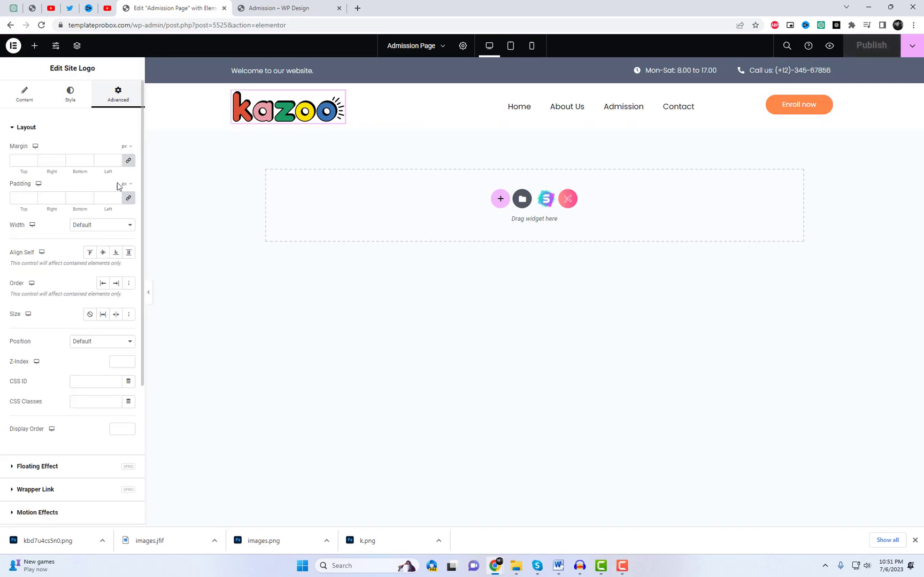
scroll(113, 303, "down", 3)
left_click(79, 374)
left_click(123, 171)
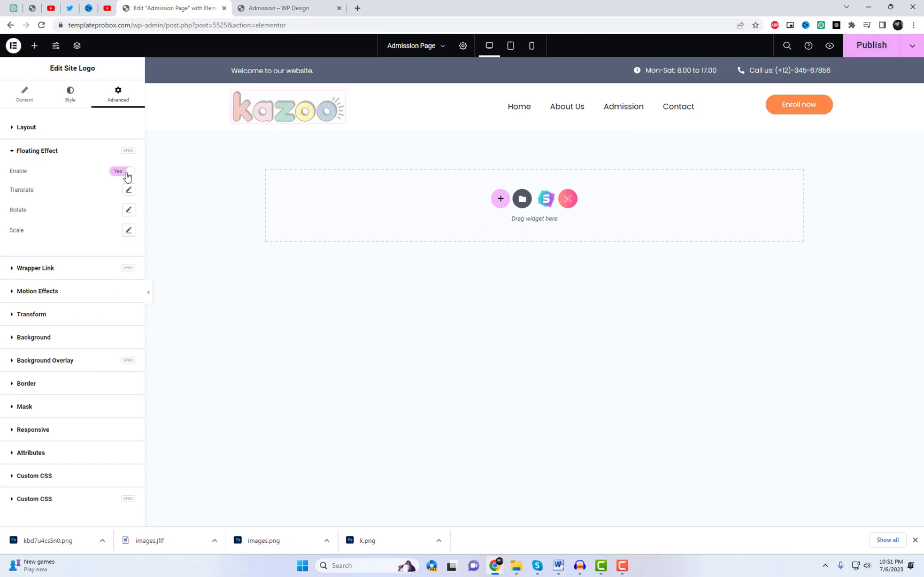
left_click(128, 191)
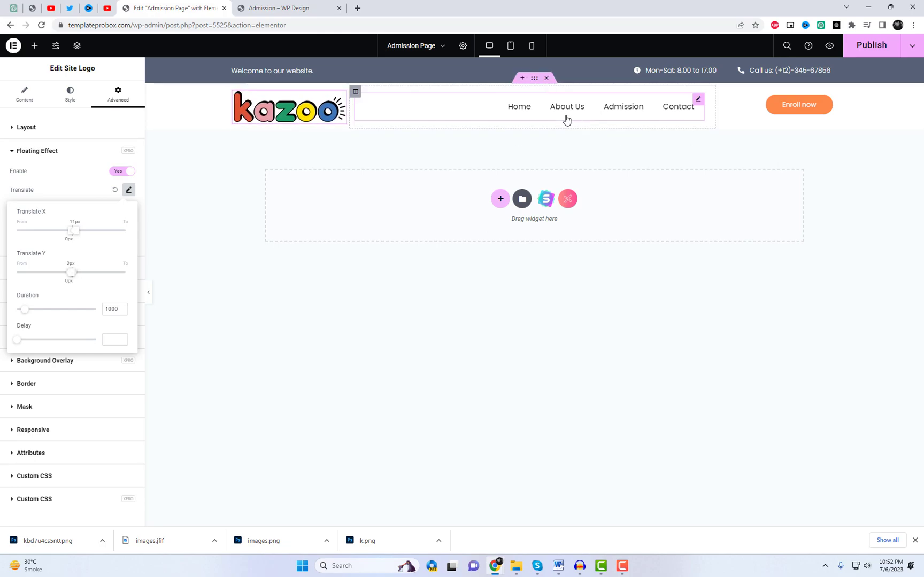
left_click_drag(721, 92, 459, 102)
left_click_drag(355, 91, 759, 104)
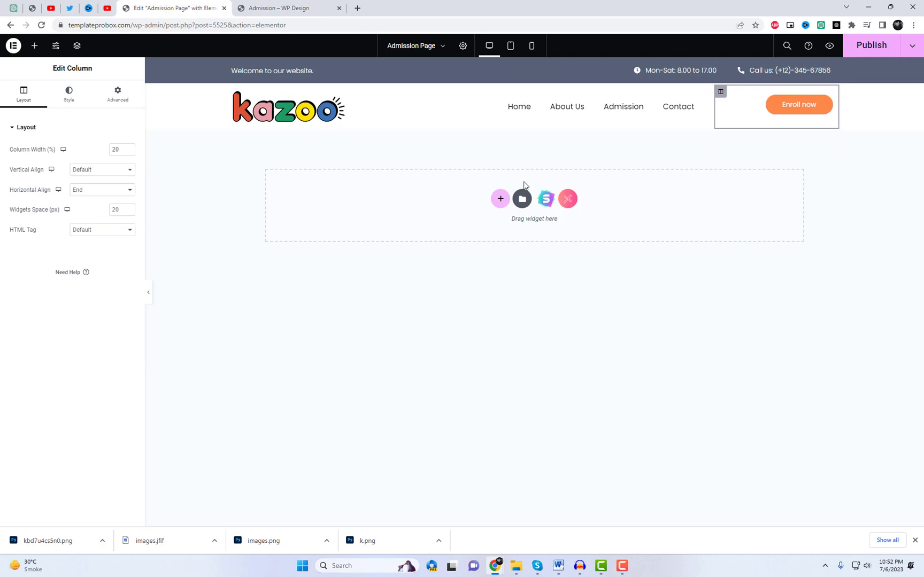
Step: Add a flexbox container below the header holding a 'Your Simple Heading' heading widget
left_click(500, 198)
left_click(504, 231)
left_click(418, 226)
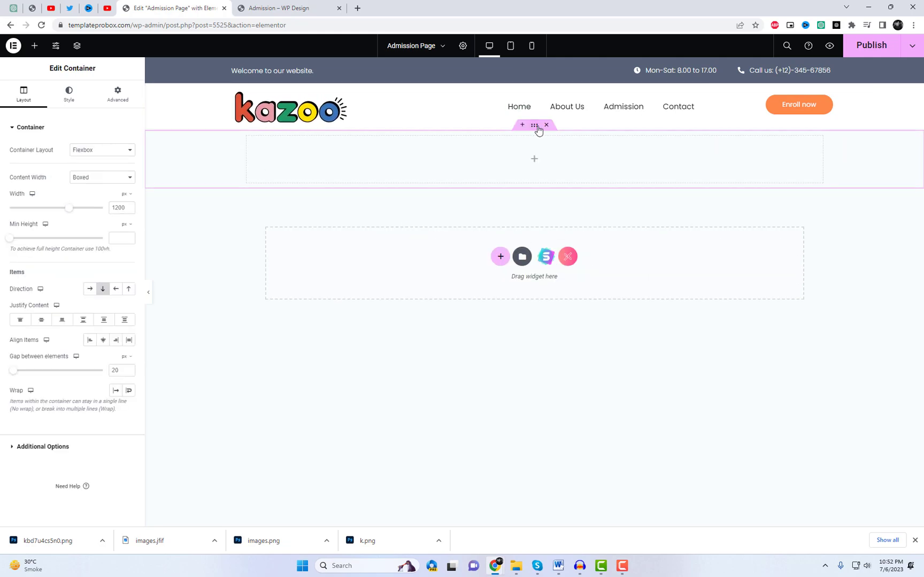
left_click(534, 159)
scroll(80, 320, "down", 15)
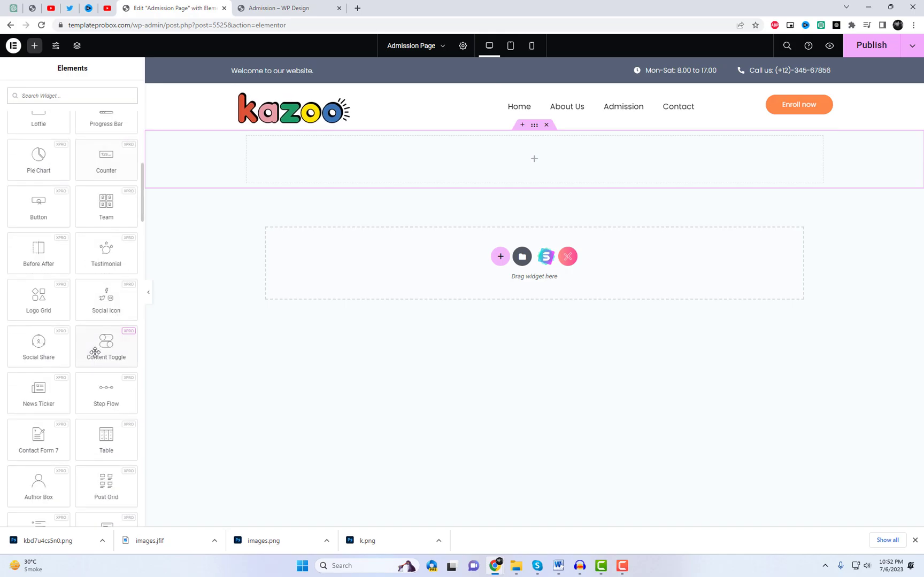
scroll(98, 353, "up", 15)
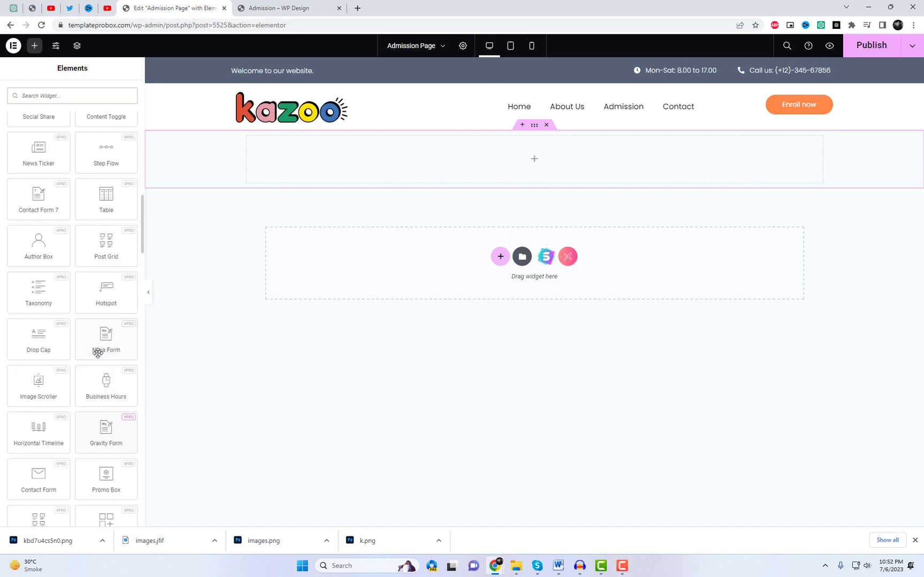
left_click_drag(103, 179, 396, 170)
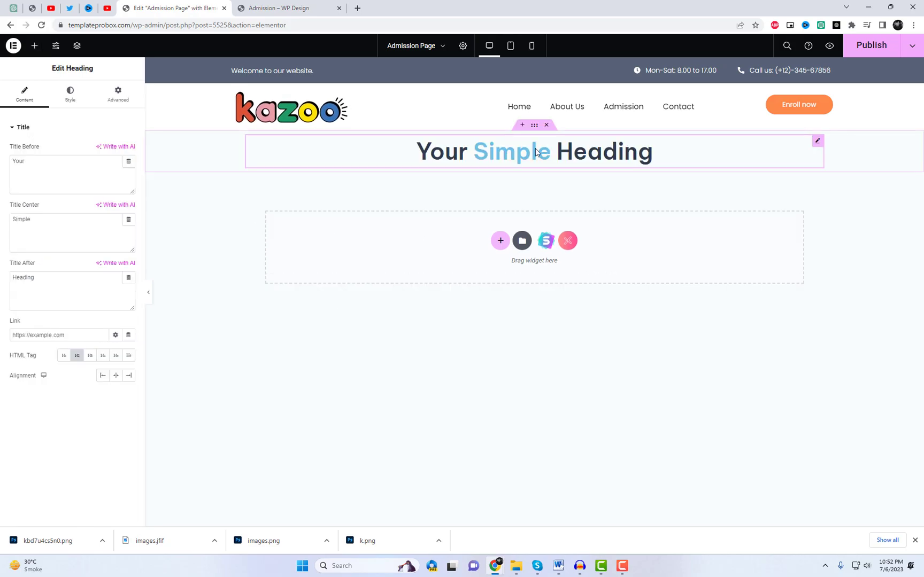
Step: Give the container a classic global theme-colour background and save the header
left_click(536, 127)
left_click(70, 94)
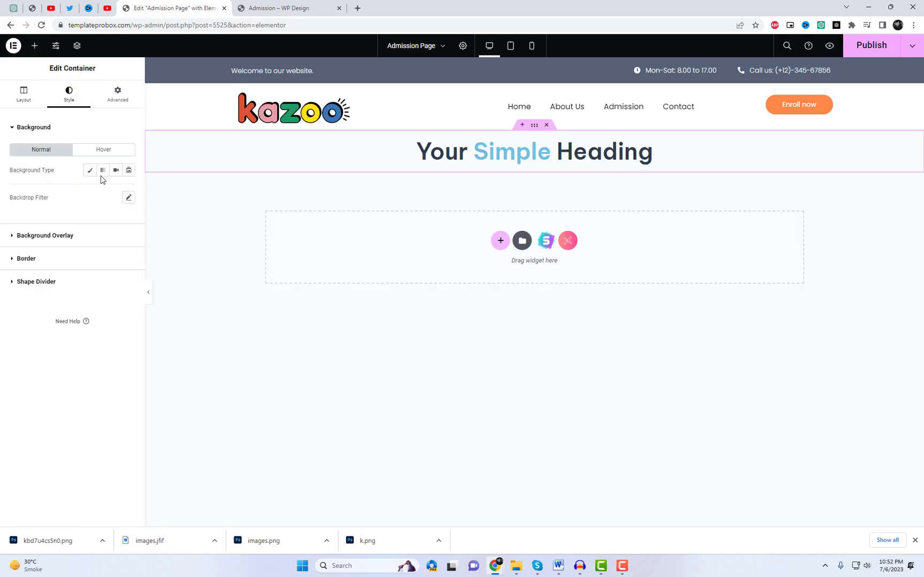
left_click(90, 170)
left_click(115, 190)
scroll(72, 310, "down", 2)
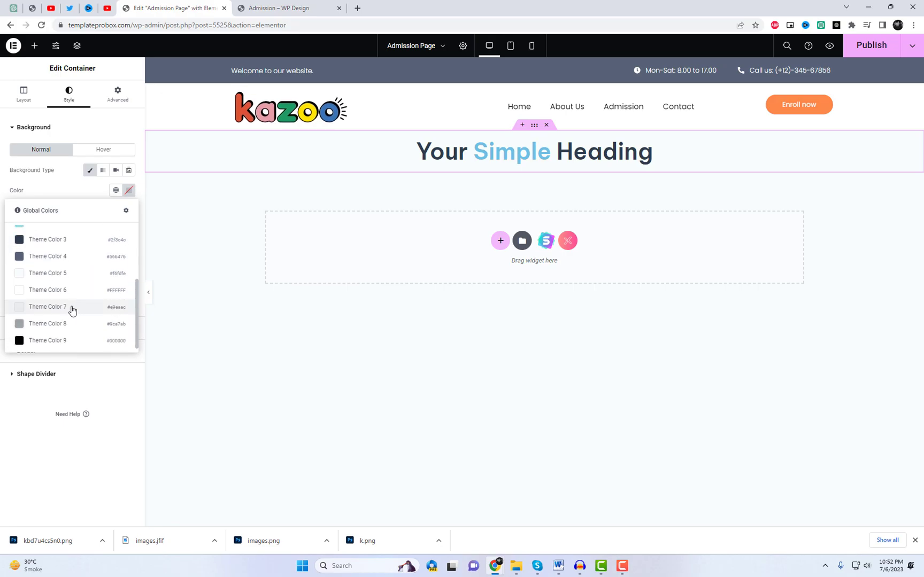
left_click(78, 298)
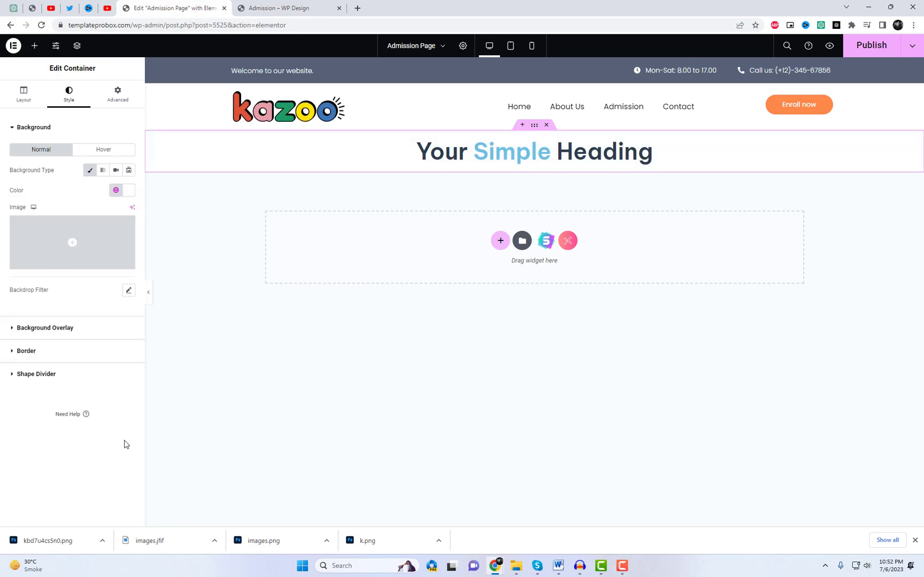
key("ctrl+s")
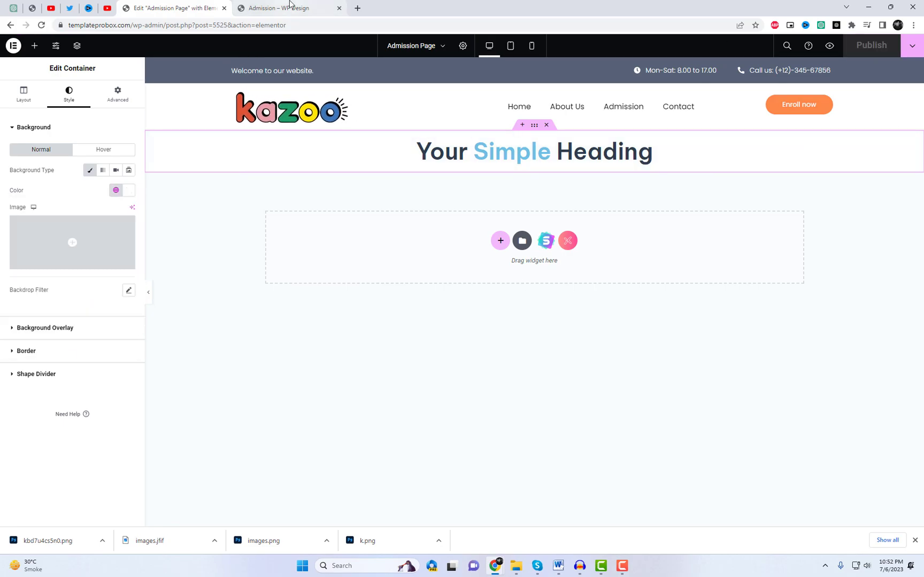
Step: Reload the live Admission page and scroll to check the new heading
left_click(290, 8)
right_click(498, 126)
left_click(521, 151)
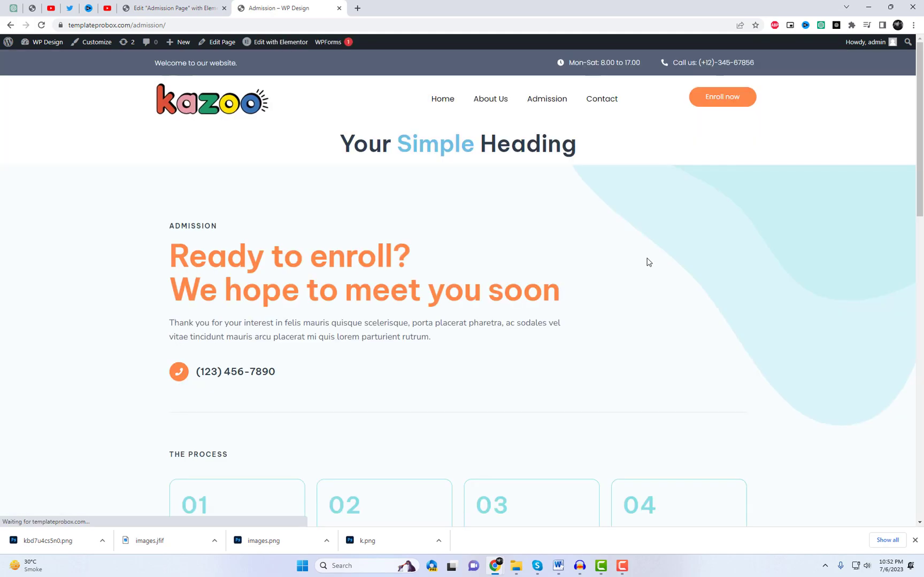
scroll(671, 318, "down", 5)
scroll(672, 315, "down", 2)
scroll(671, 318, "up", 8)
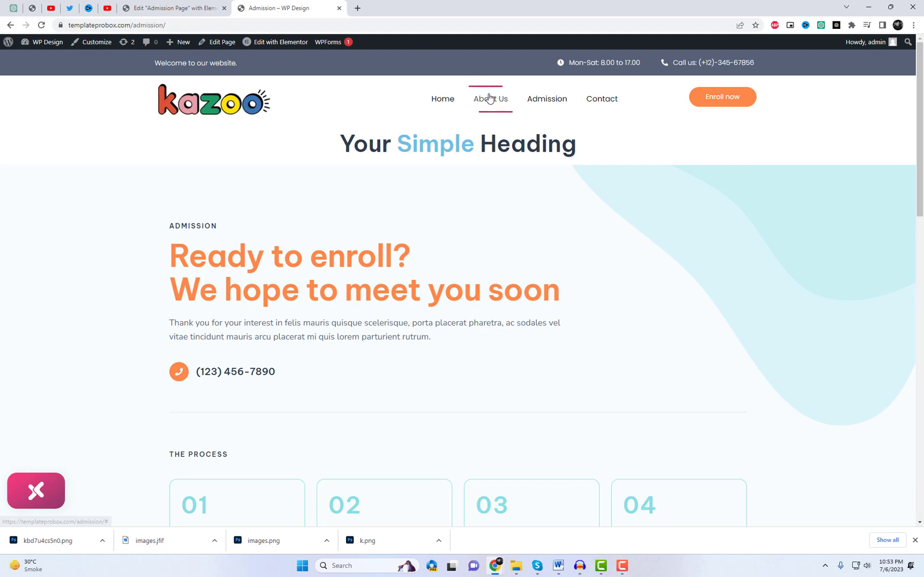
Step: Visit the About, Home and About pages to compare their headers
left_click(489, 97)
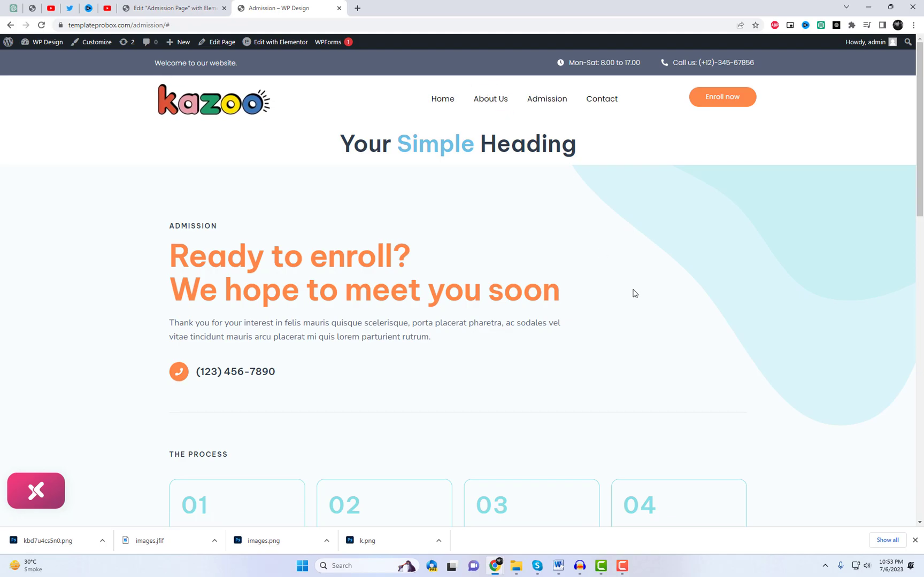
left_click(438, 105)
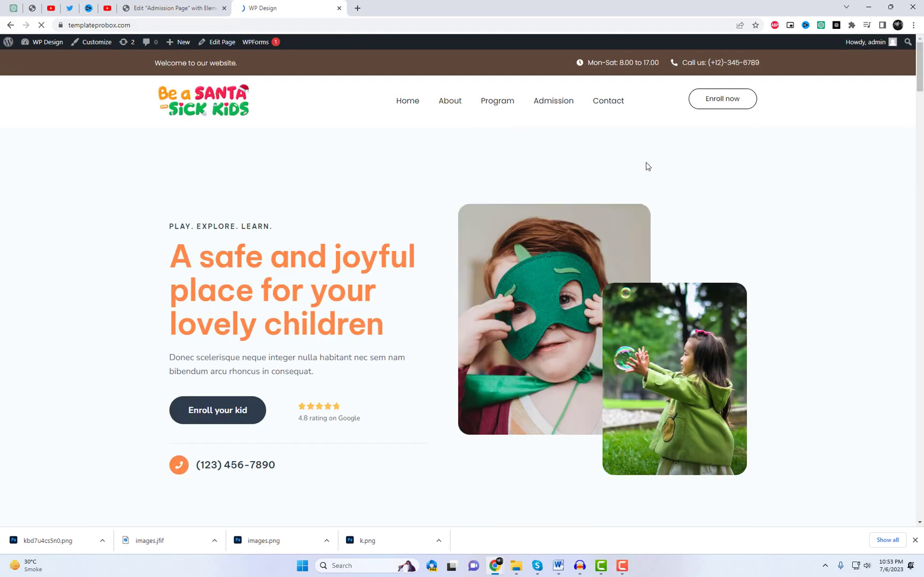
scroll(627, 192, "down", 3)
scroll(627, 193, "up", 3)
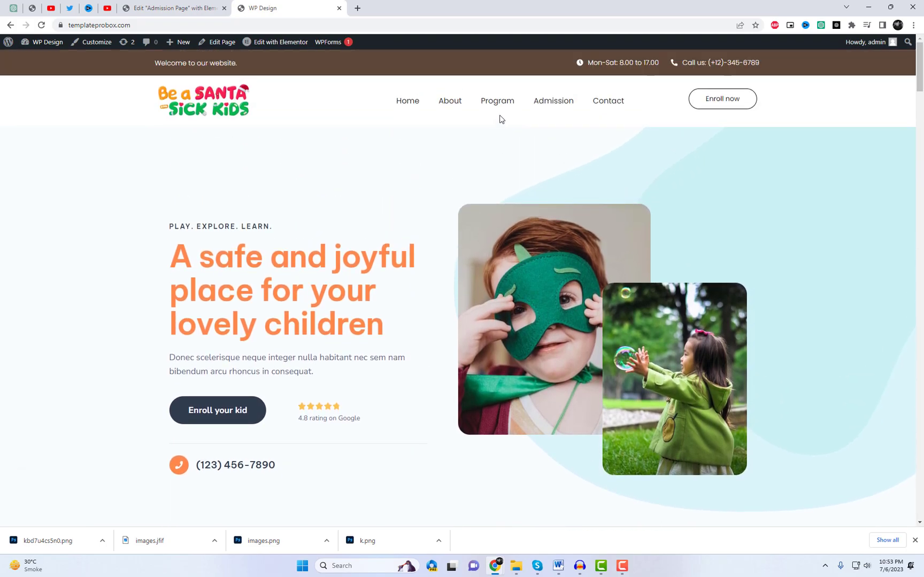
left_click(451, 102)
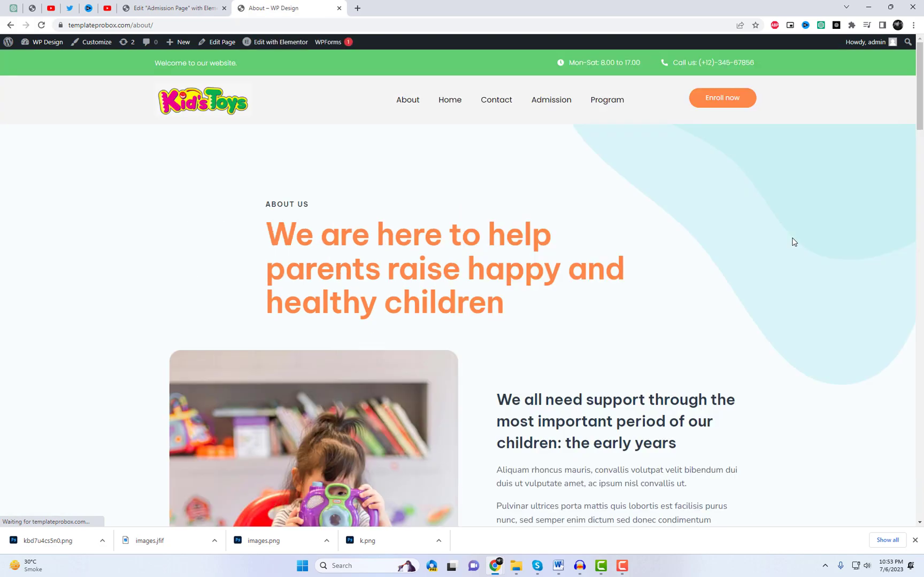
Step: Back in the Layouts list, open the About us header editor in a new tab
key("ctrl+shift+Tab")
right_click(116, 183)
left_click(141, 189)
right_click(116, 214)
Step: Open the Header Home editor in a new tab, then make the About us header sticky and update it
left_click(144, 219)
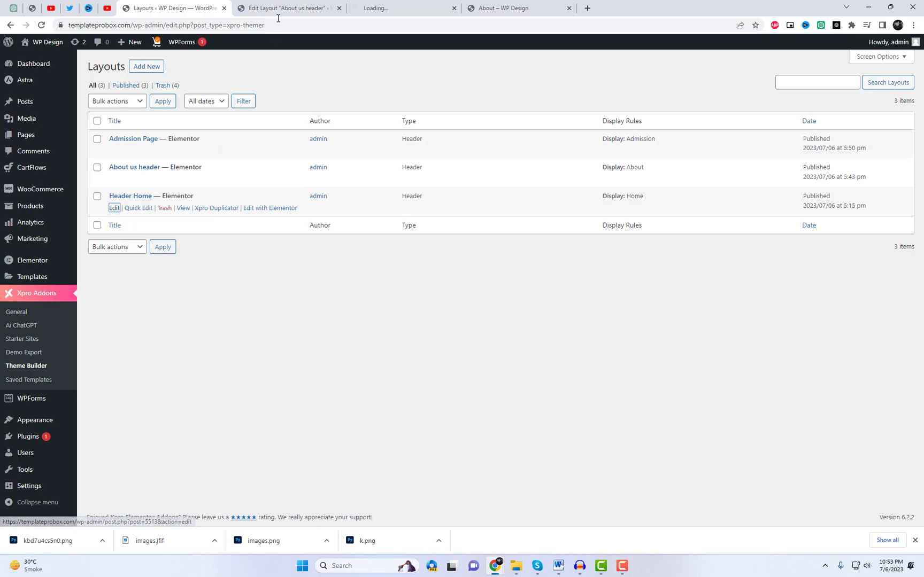
key("ctrl+Tab")
scroll(513, 321, "down", 1)
scroll(513, 321, "down", 1)
left_click(328, 295)
left_click(324, 315)
left_click(883, 103)
Step: Set Header Home's Header Sticky to Enable and update it
left_click(406, 8)
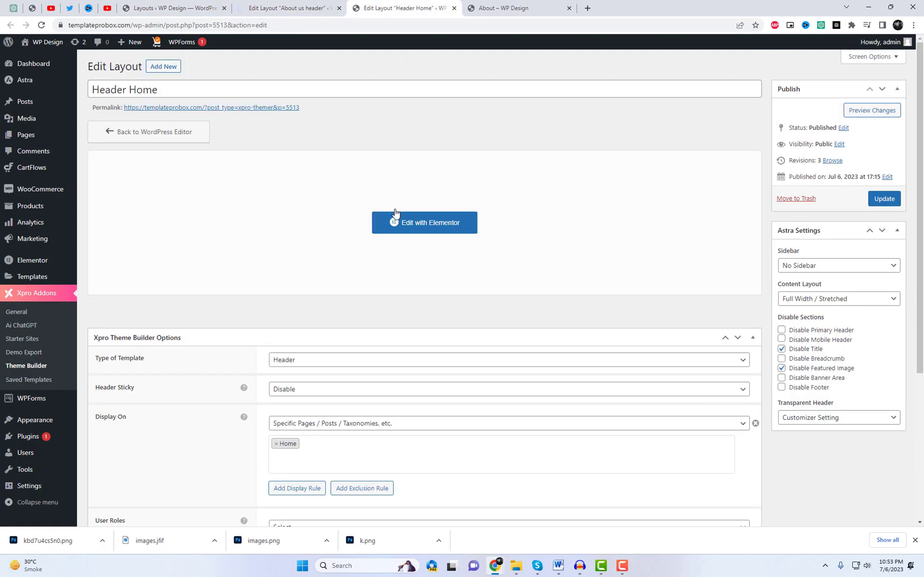
scroll(364, 240, "down", 3)
left_click(318, 247)
left_click(309, 267)
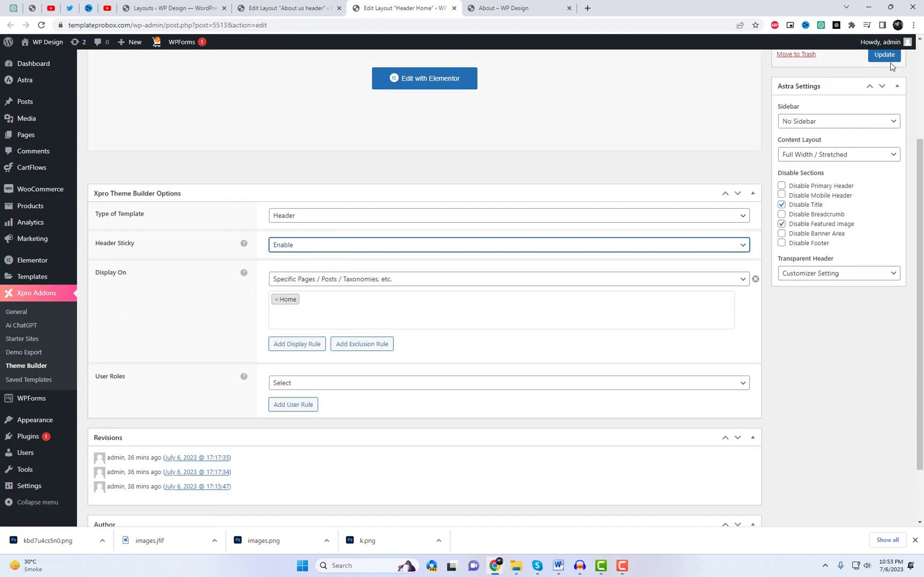
left_click(887, 58)
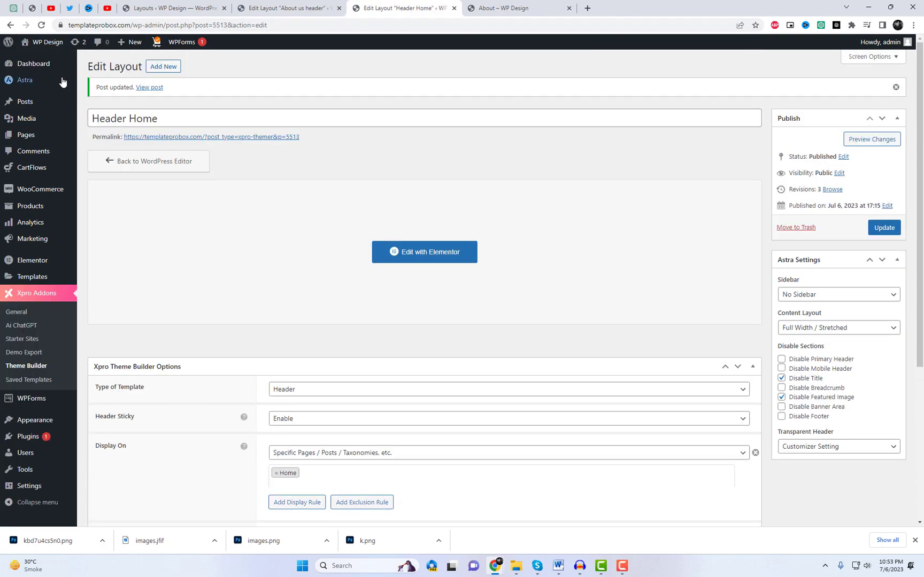
Step: Open the live site from the admin bar in a new tab
mouse_move(42, 42)
right_click(47, 61)
left_click(74, 70)
Step: Scroll the live Home page, then the About page, to check their sticky headers
left_click(491, 8)
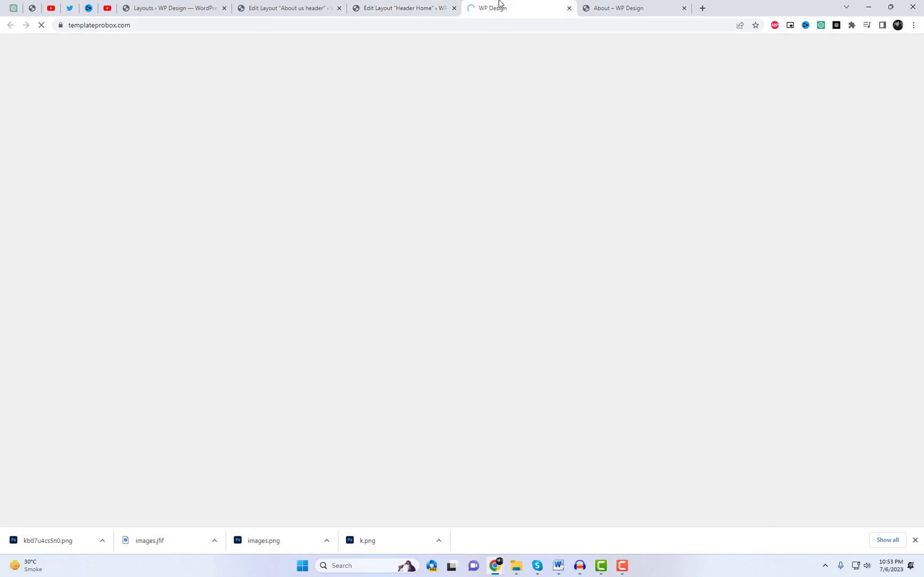
scroll(497, 255, "down", 12)
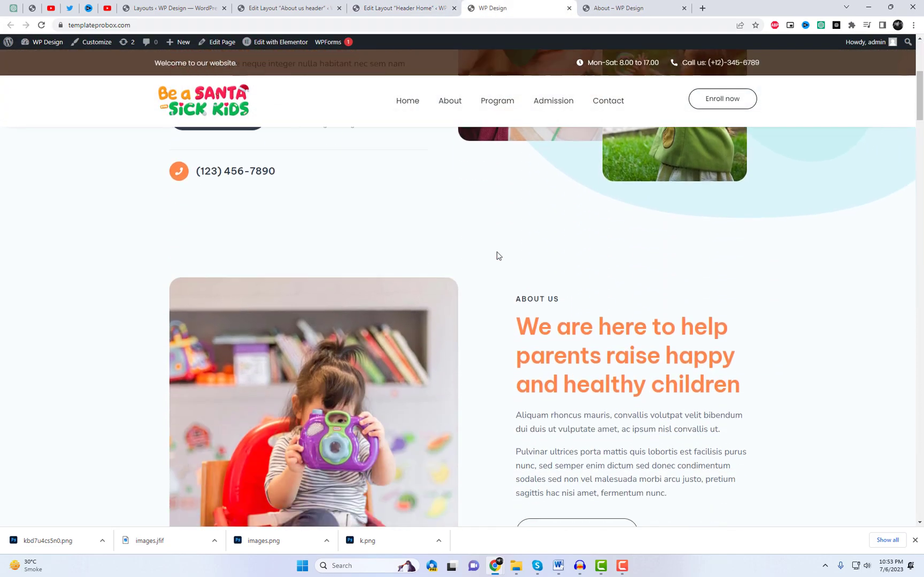
scroll(456, 164, "up", 3)
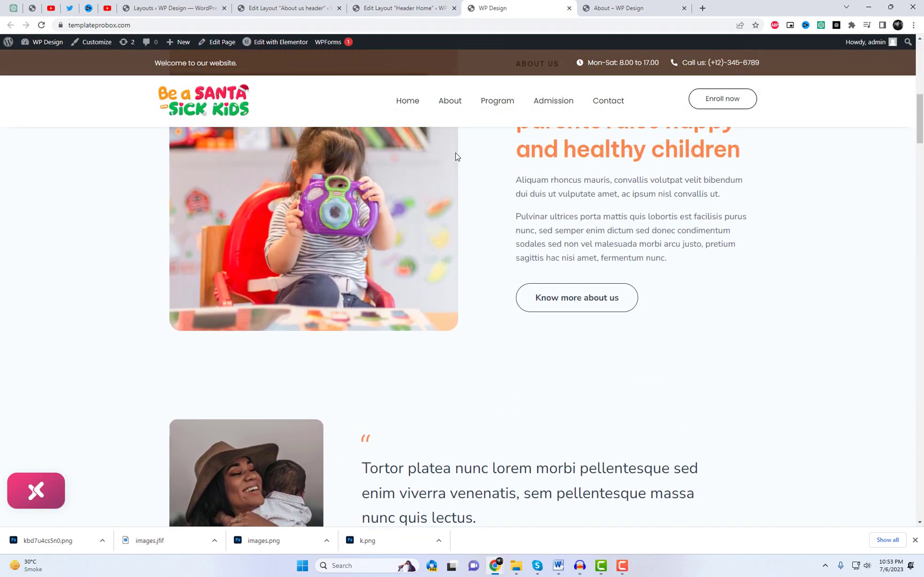
left_click(451, 106)
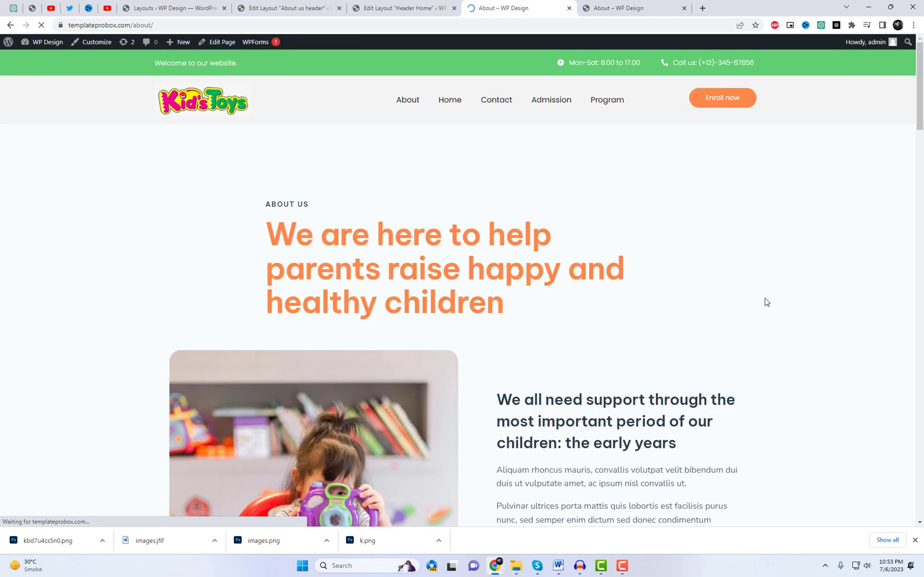
scroll(765, 302, "down", 2)
scroll(766, 302, "down", 3)
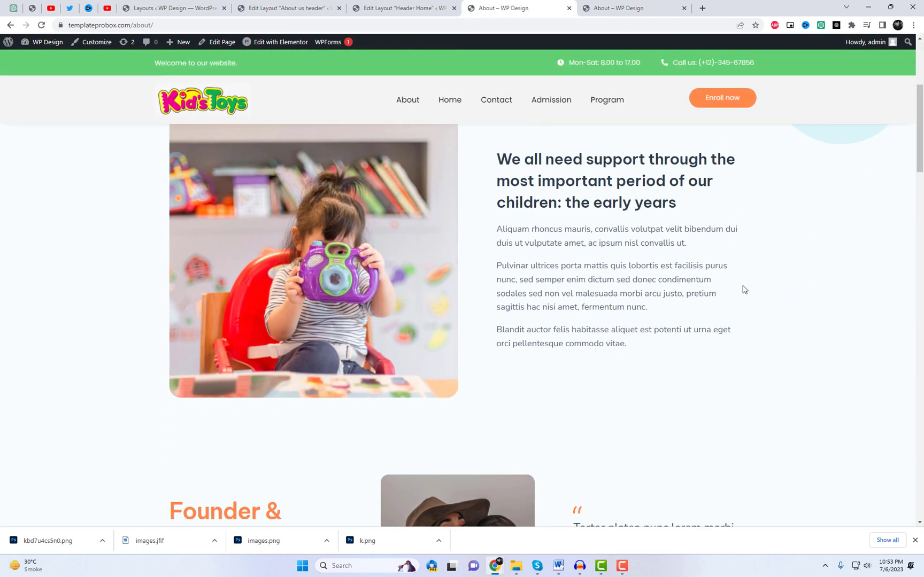
scroll(754, 297, "down", 1)
Step: Scroll the Admission page's pinned header, then return Home and open the mobile menu
left_click(549, 104)
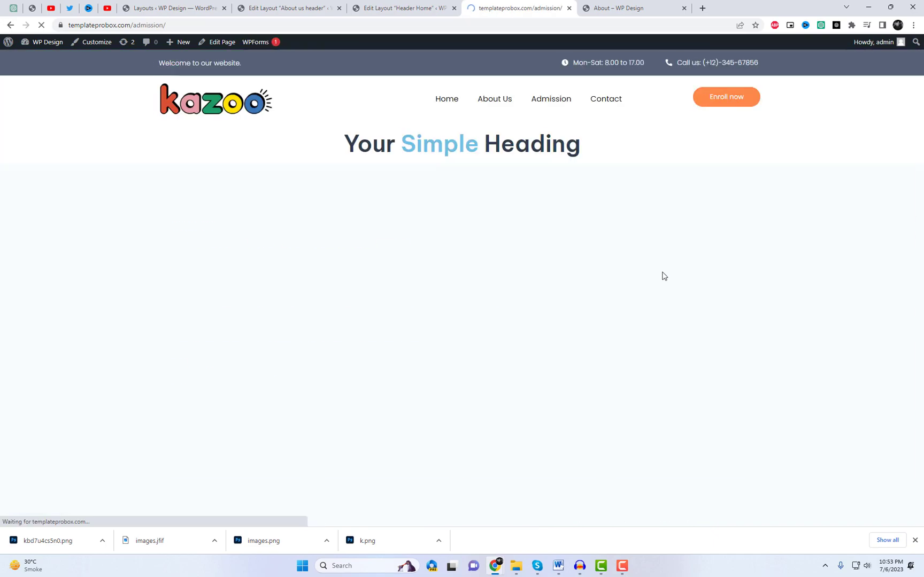
scroll(663, 276, "down", 3)
scroll(663, 275, "down", 10)
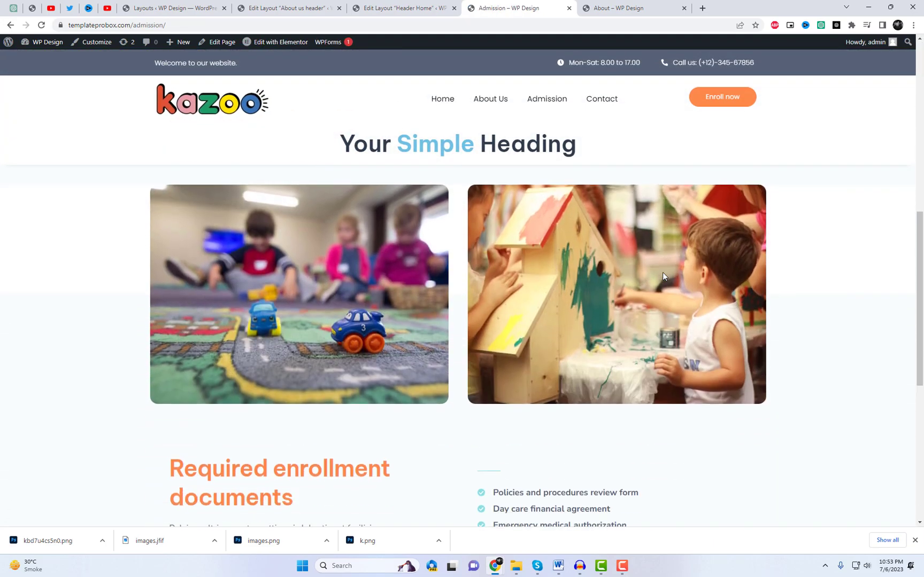
scroll(663, 276, "up", 13)
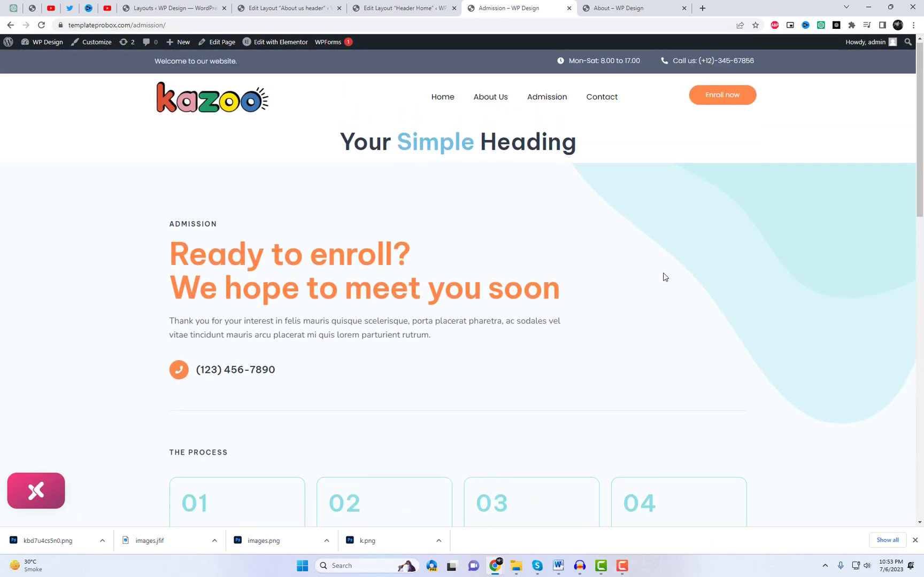
left_click(443, 101)
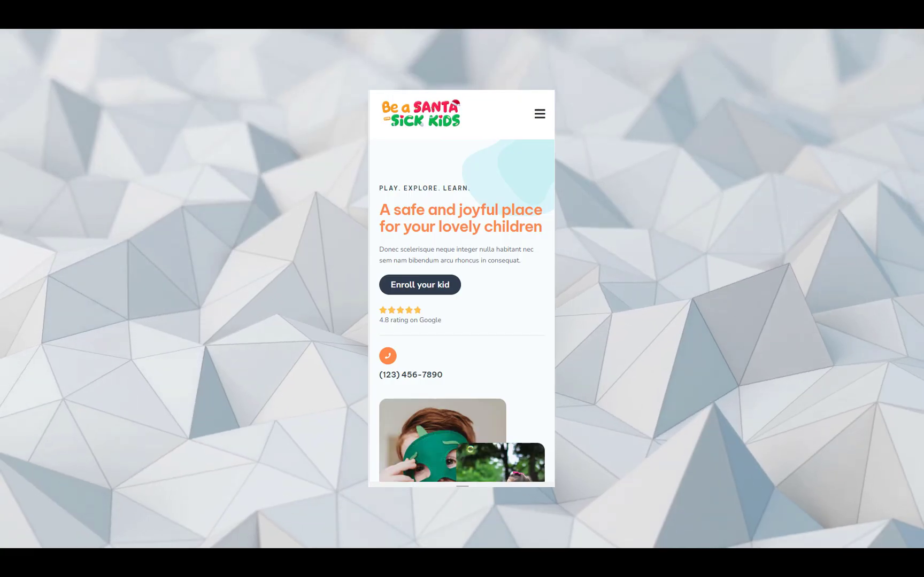
left_click(539, 113)
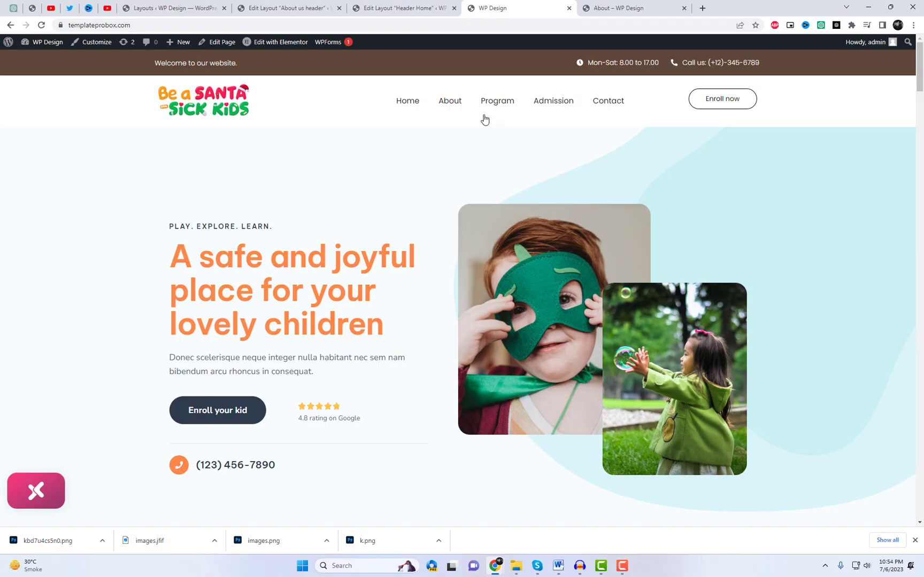
Step: Go to the About page from the home page's navigation menu
left_click(450, 102)
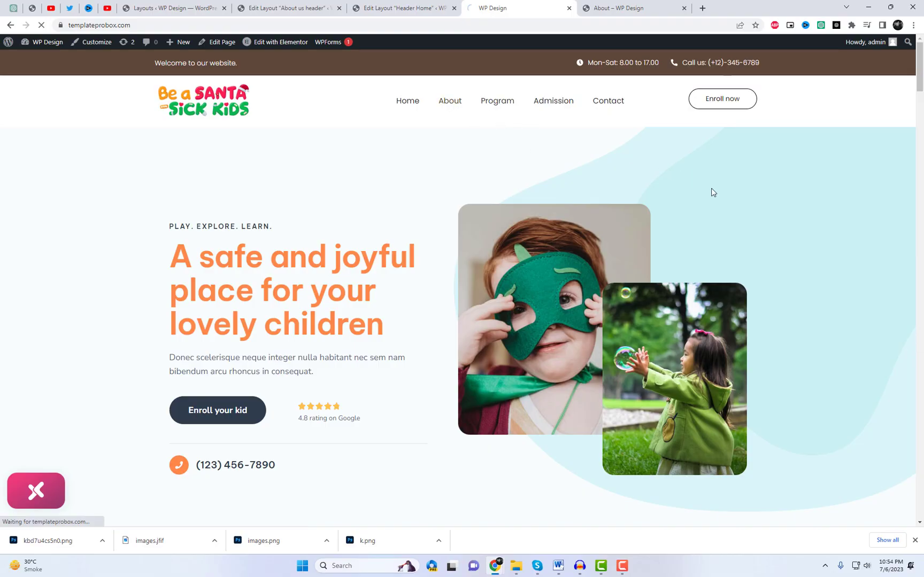